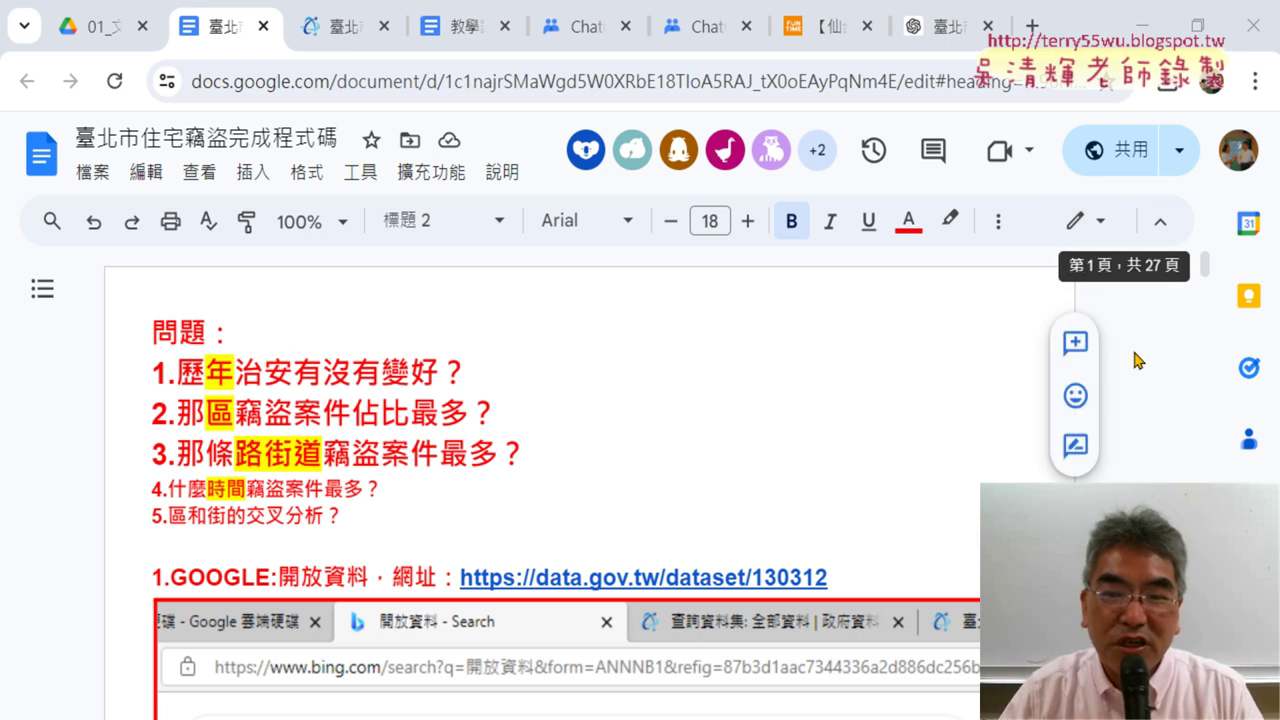
Scroll the Google Docs guide down to its example yearly case-count pivot table and line chart
{"action": "scroll", "coordinate": [1109, 408], "scroll_direction": "down", "scroll_amount": 4}
{"action": "scroll", "coordinate": [1109, 408], "scroll_direction": "down", "scroll_amount": 2}
{"action": "scroll", "coordinate": [1109, 408], "scroll_direction": "down", "scroll_amount": 5}
{"action": "scroll", "coordinate": [1109, 408], "scroll_direction": "down", "scroll_amount": 5}
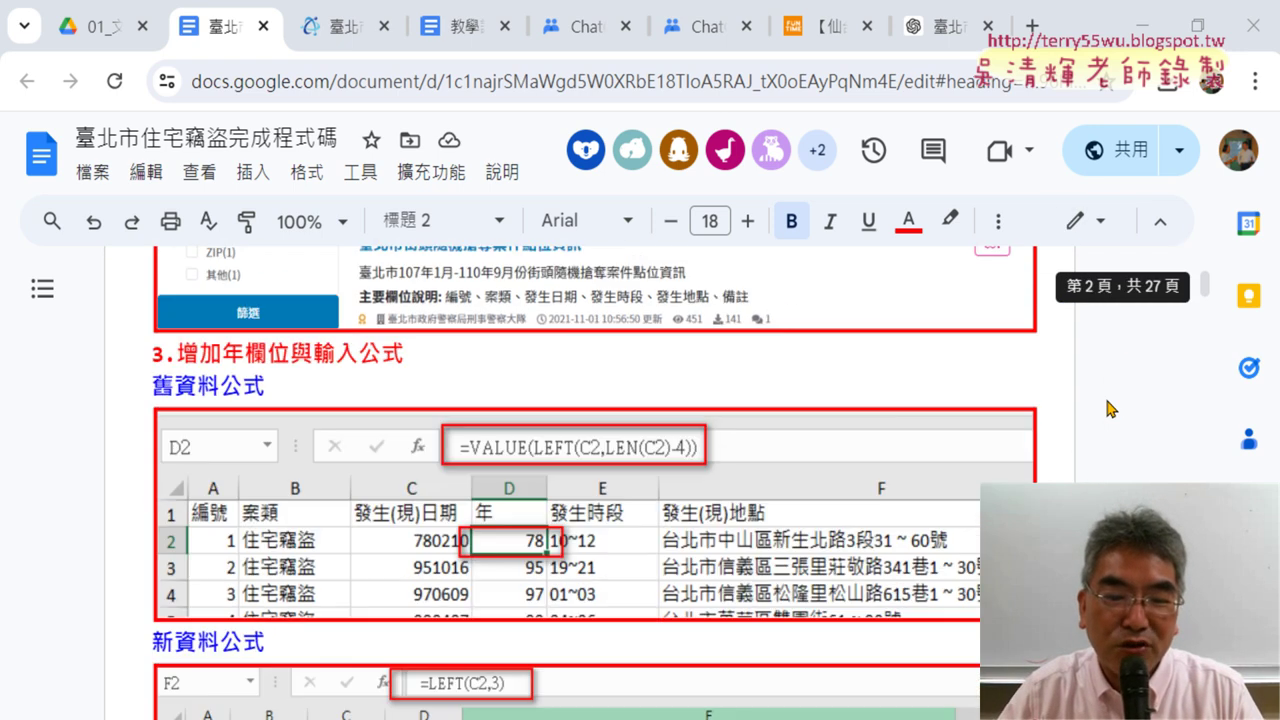
{"action": "scroll", "coordinate": [1109, 408], "scroll_direction": "down", "scroll_amount": 4}
{"action": "scroll", "coordinate": [1109, 408], "scroll_direction": "down", "scroll_amount": 4}
{"action": "scroll", "coordinate": [1109, 408], "scroll_direction": "down", "scroll_amount": 4}
{"action": "scroll", "coordinate": [1109, 408], "scroll_direction": "down", "scroll_amount": 4}
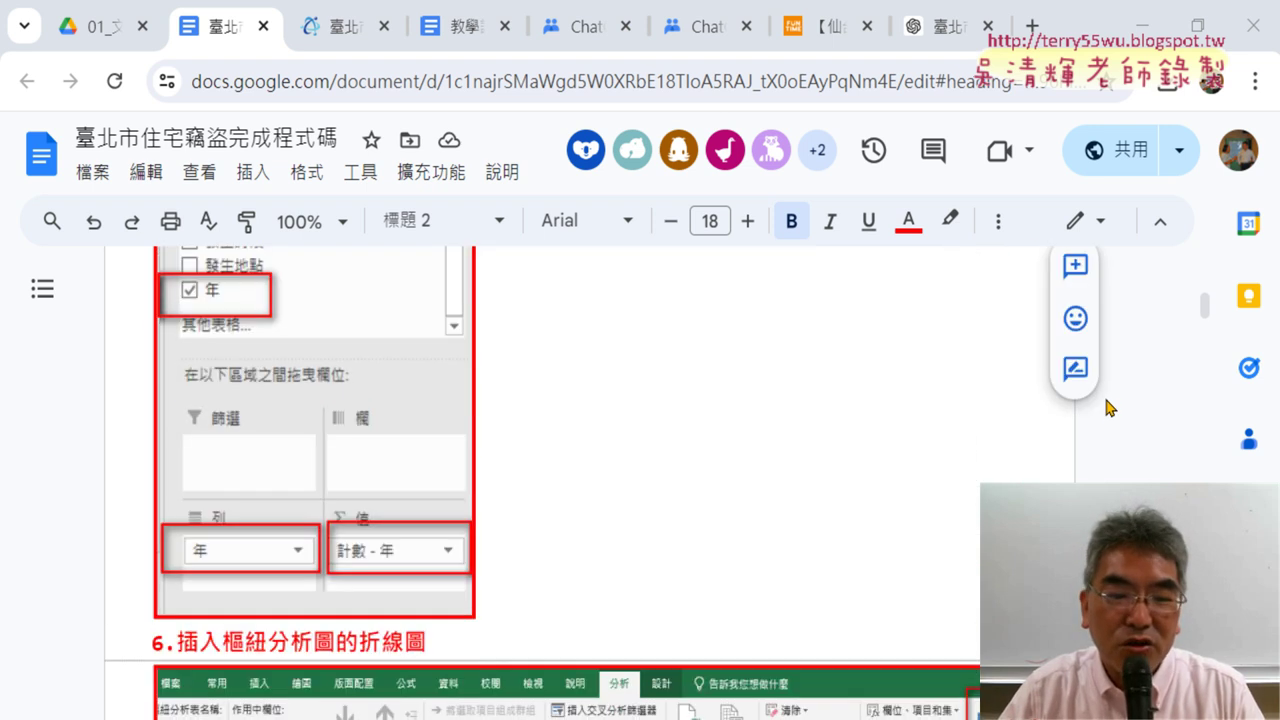
{"action": "scroll", "coordinate": [1109, 408], "scroll_direction": "down", "scroll_amount": 4}
{"action": "scroll", "coordinate": [1109, 408], "scroll_direction": "down", "scroll_amount": 3}
{"action": "scroll", "coordinate": [1109, 408], "scroll_direction": "up", "scroll_amount": 1}
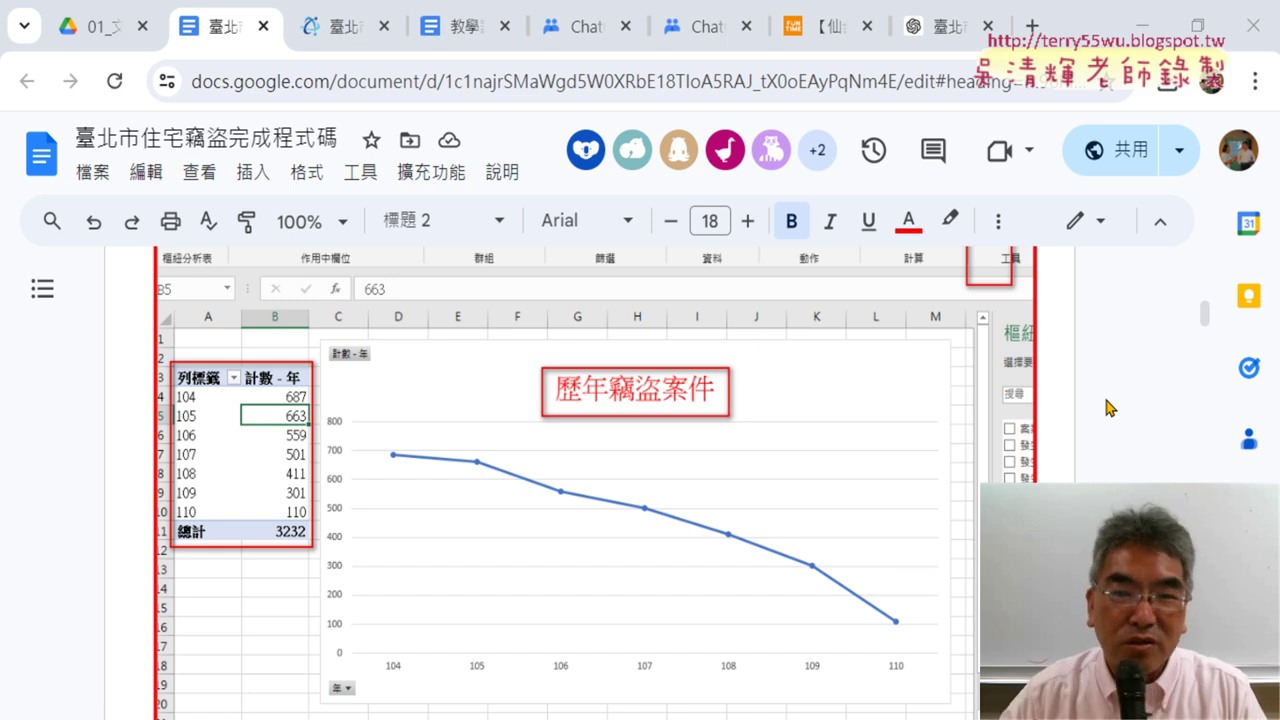
{"action": "scroll", "coordinate": [1106, 407], "scroll_direction": "down", "scroll_amount": 3}
{"action": "scroll", "coordinate": [1106, 407], "scroll_direction": "down", "scroll_amount": 4}
{"action": "scroll", "coordinate": [1106, 407], "scroll_direction": "down", "scroll_amount": 3}
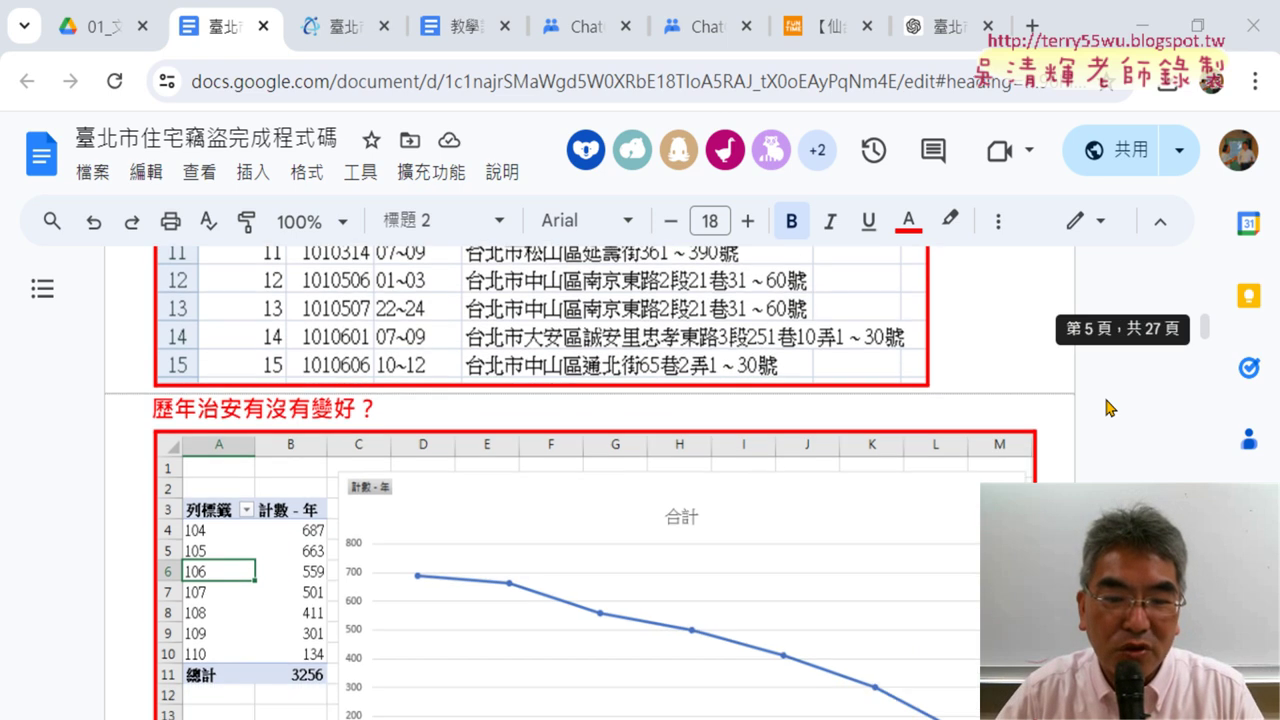
{"action": "scroll", "coordinate": [1106, 407], "scroll_direction": "down", "scroll_amount": 5}
{"action": "scroll", "coordinate": [1106, 407], "scroll_direction": "down", "scroll_amount": 4}
{"action": "scroll", "coordinate": [1106, 407], "scroll_direction": "down", "scroll_amount": 5}
{"action": "scroll", "coordinate": [1106, 407], "scroll_direction": "down", "scroll_amount": 5}
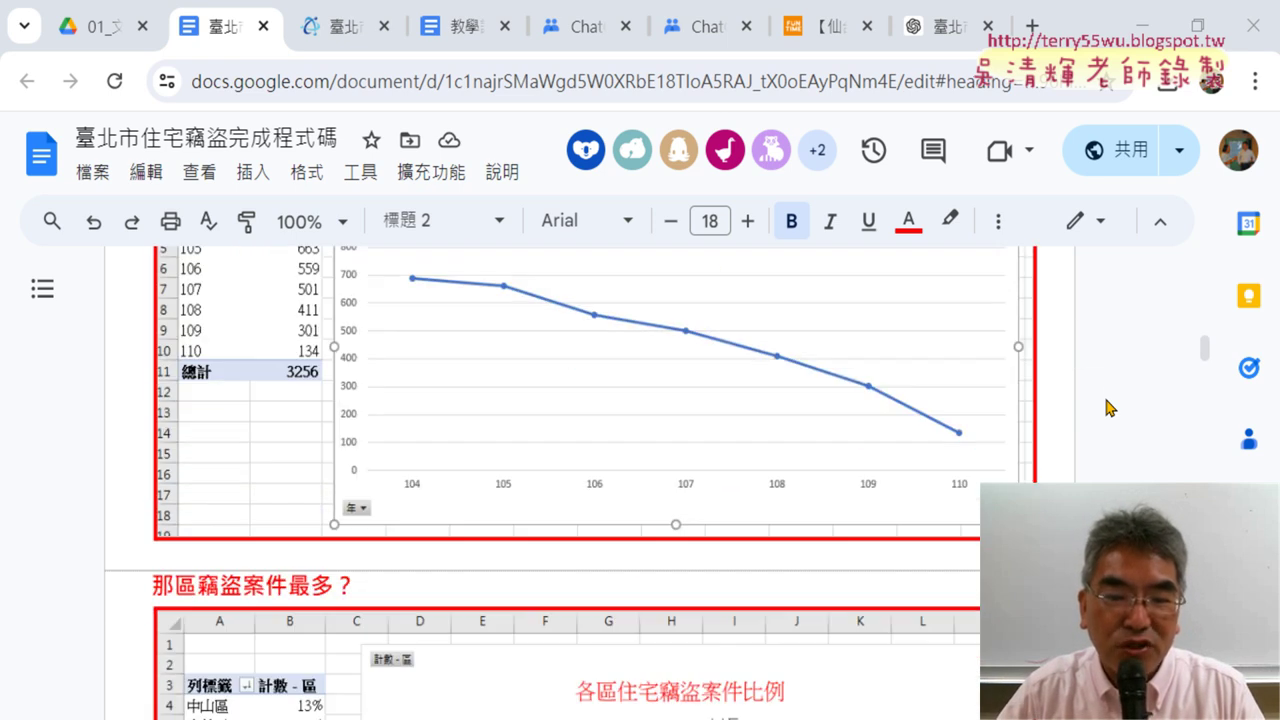
{"action": "scroll", "coordinate": [1106, 407], "scroll_direction": "down", "scroll_amount": 5}
{"action": "scroll", "coordinate": [1106, 407], "scroll_direction": "up", "scroll_amount": 1}
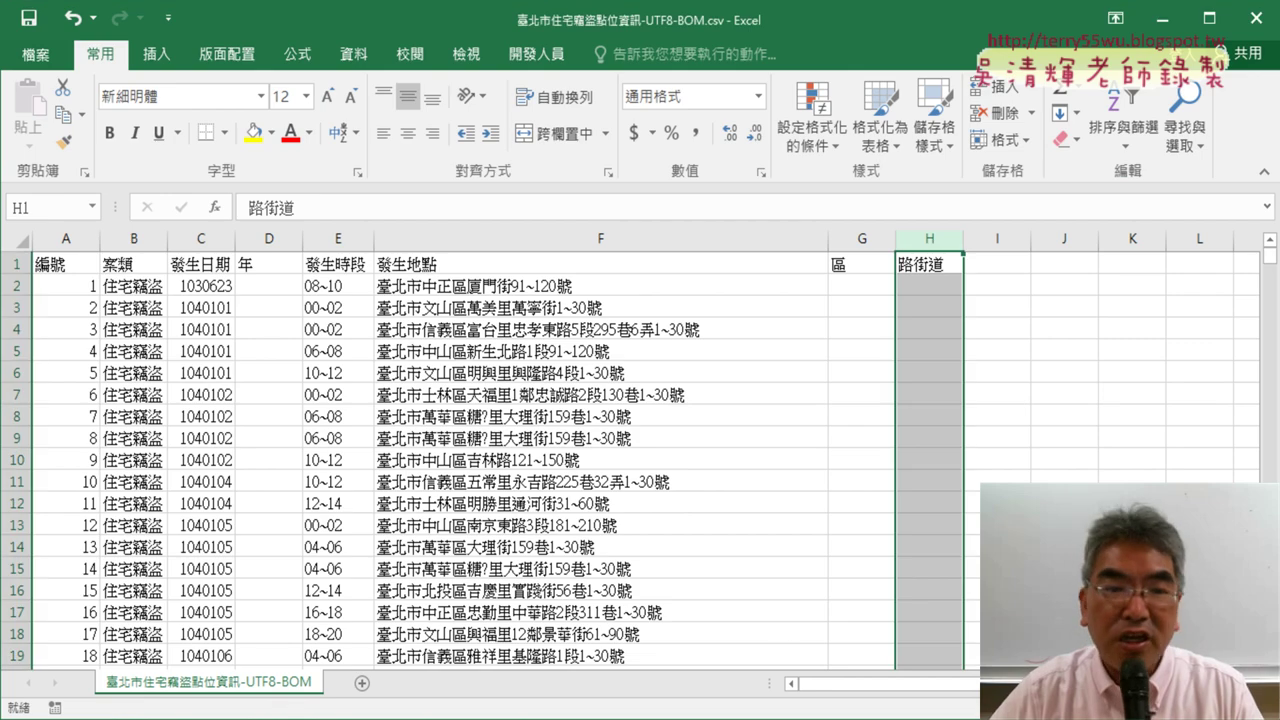
Select cell D2 in the empty 年 column and bring up Insert Function for its year formula
{"action": "left_click", "coordinate": [271, 238]}
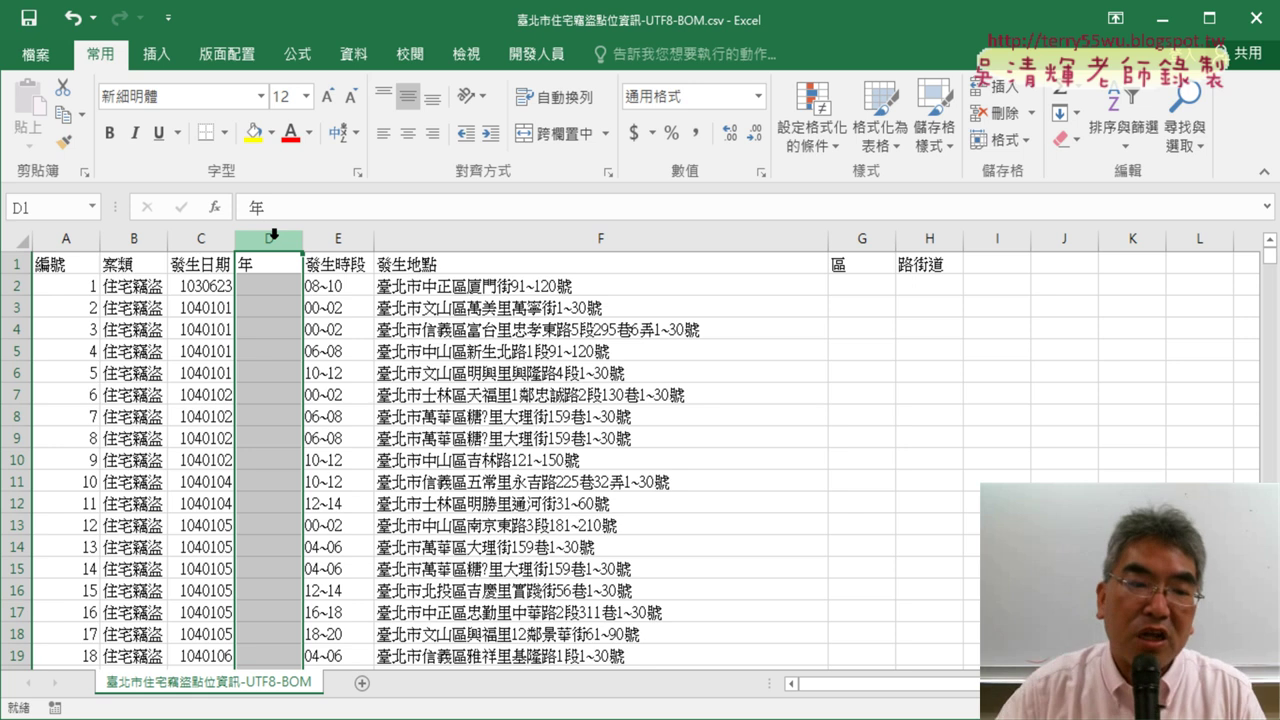
{"action": "left_click", "coordinate": [266, 283]}
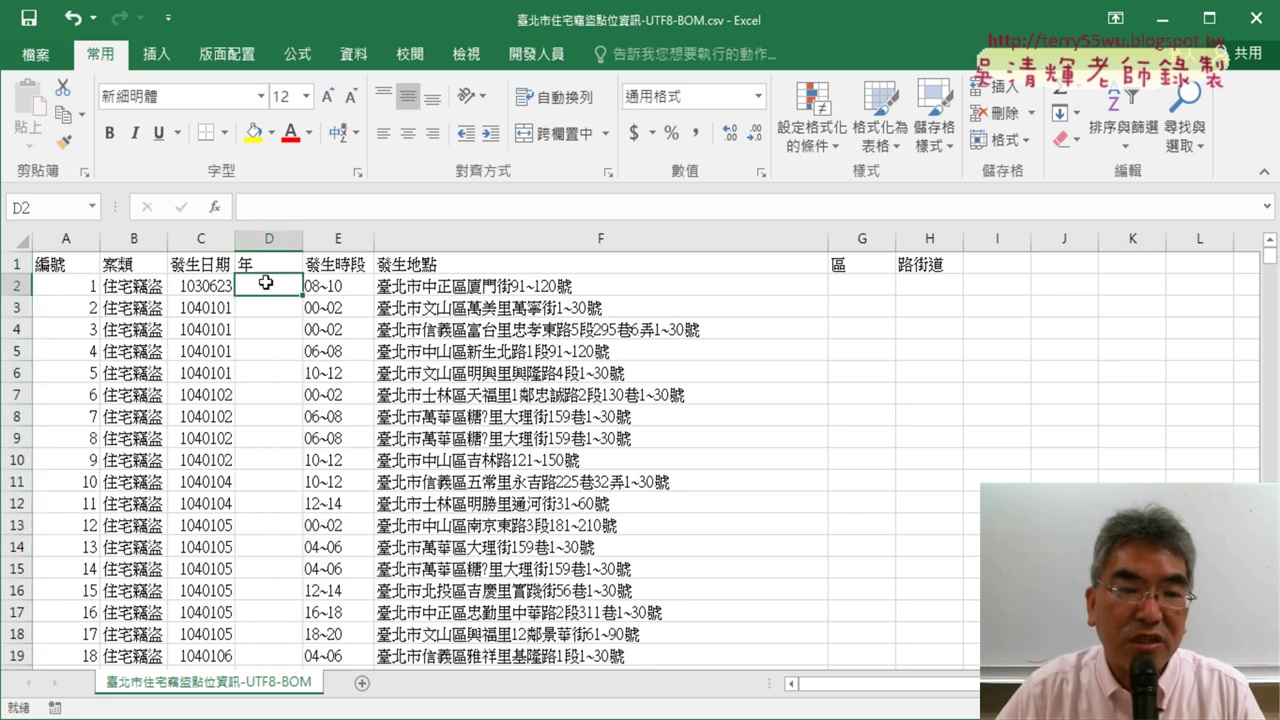
{"action": "left_click", "coordinate": [215, 207]}
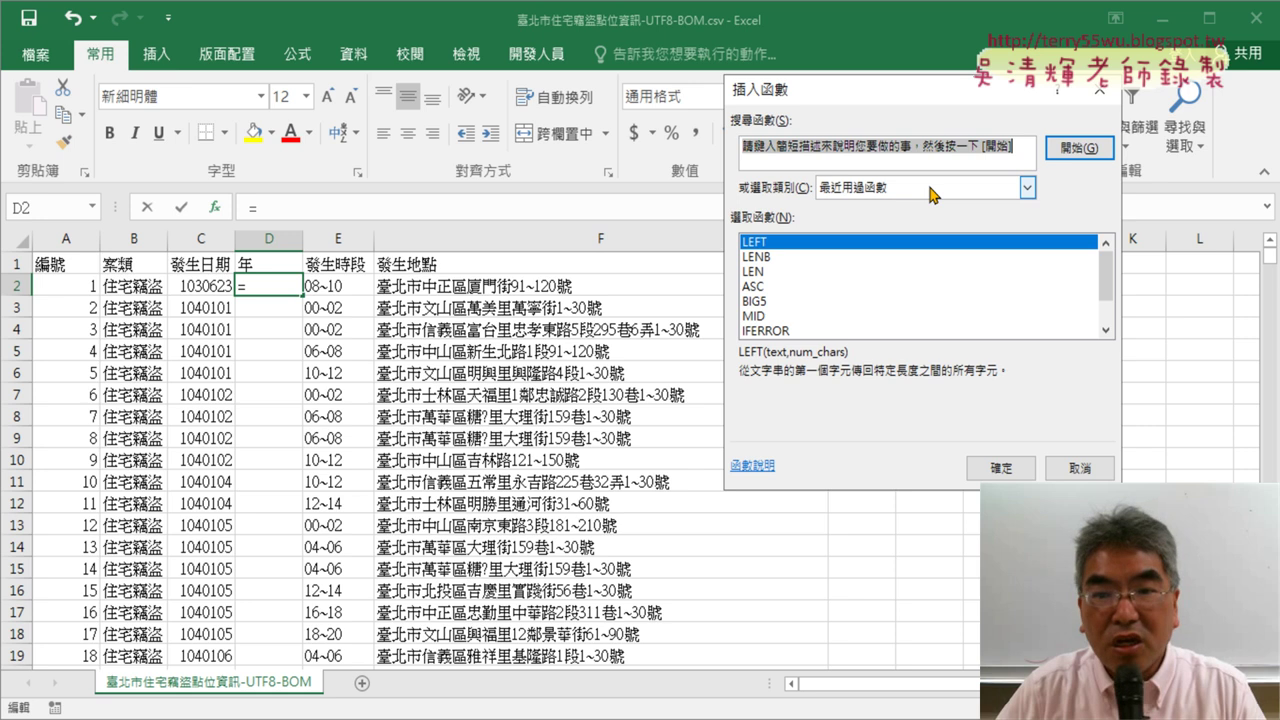
Enter =LEFT(C2,3) in D2 through the LEFT function arguments, giving the year 103
{"action": "double_click", "coordinate": [810, 246]}
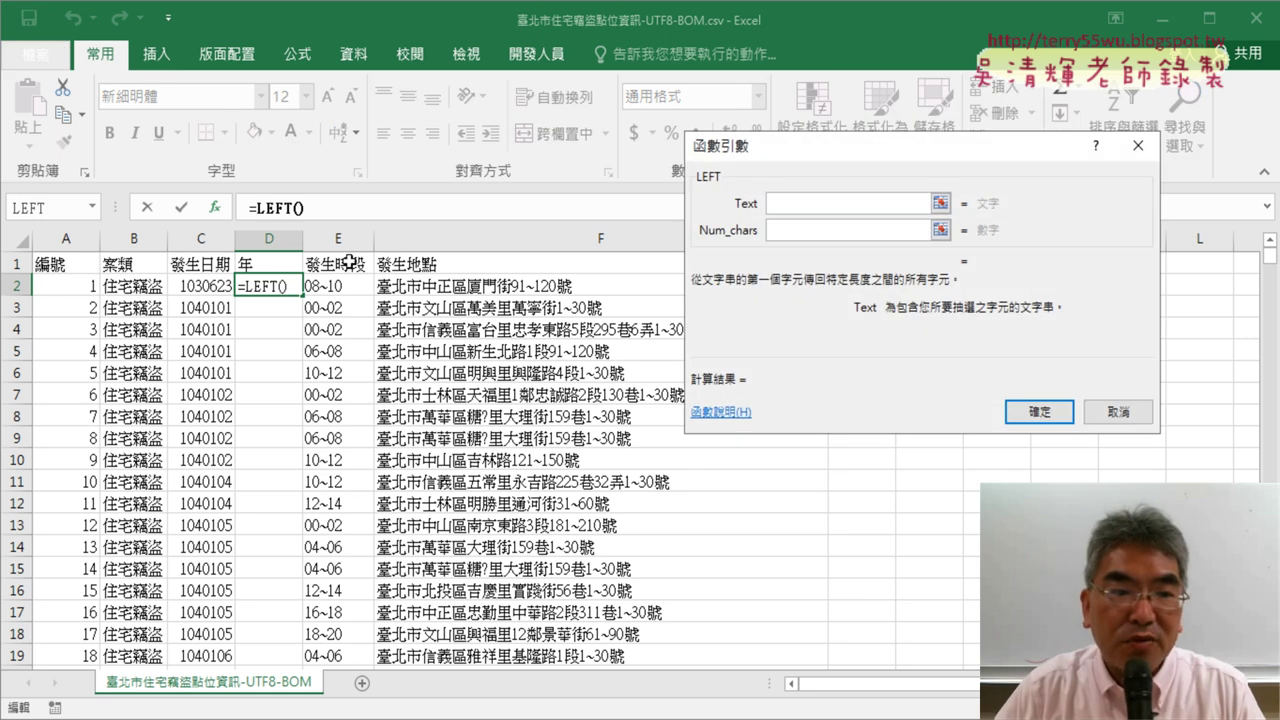
{"action": "left_click", "coordinate": [200, 280]}
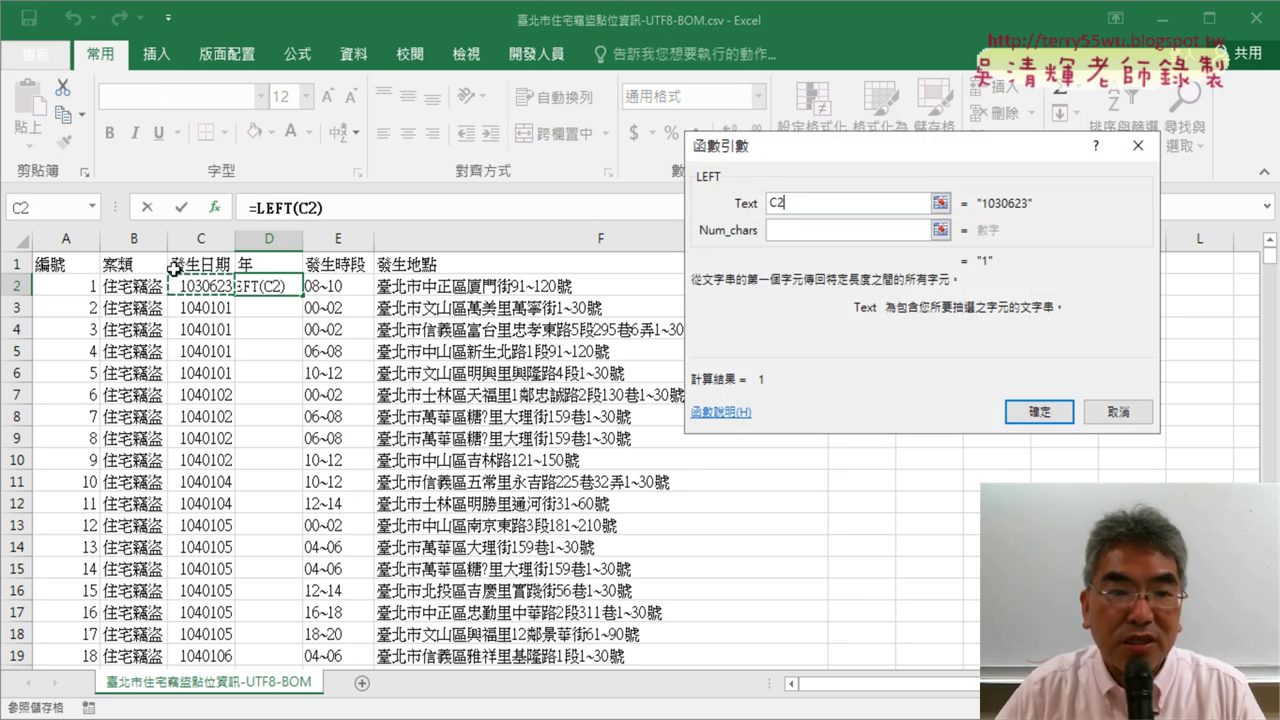
{"action": "left_click", "coordinate": [789, 231]}
{"action": "type", "text": "3"}
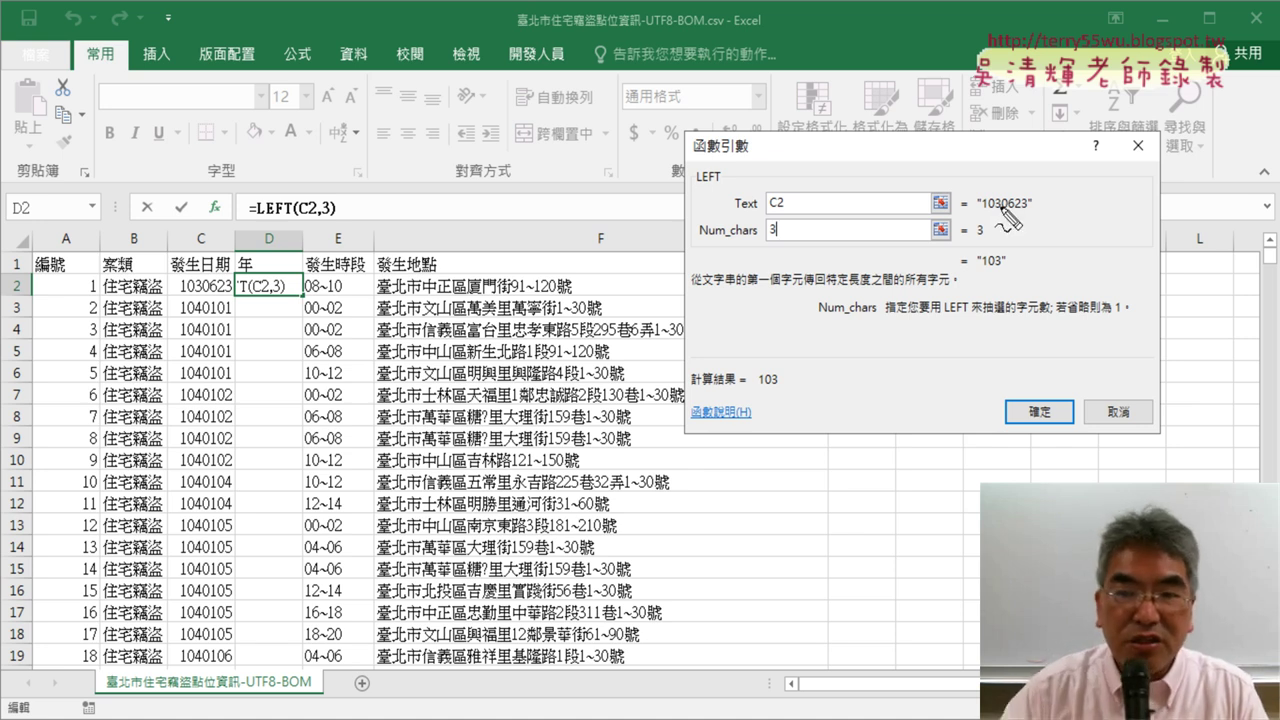
{"action": "mouse_move", "coordinate": [1012, 272]}
{"action": "left_mouse_down"}
{"action": "mouse_move", "coordinate": [998, 256]}
{"action": "mouse_move", "coordinate": [1012, 272]}
{"action": "left_mouse_up"}
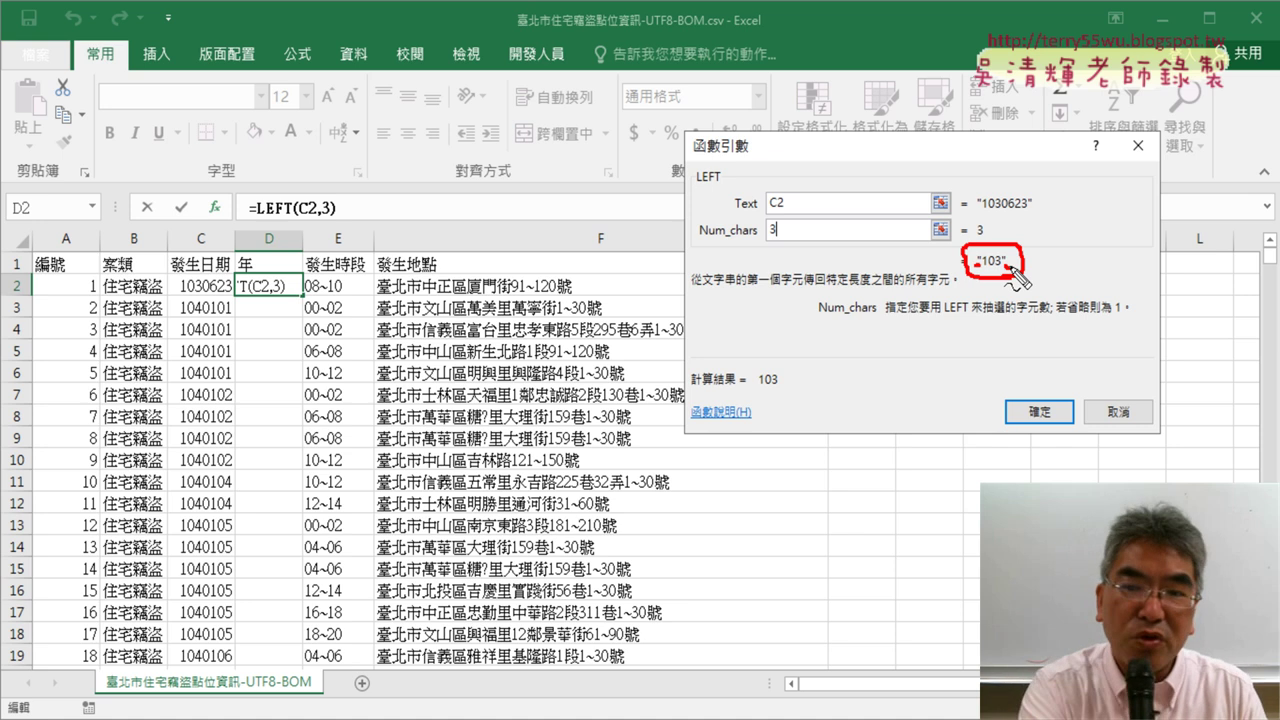
{"action": "key", "text": "Escape"}
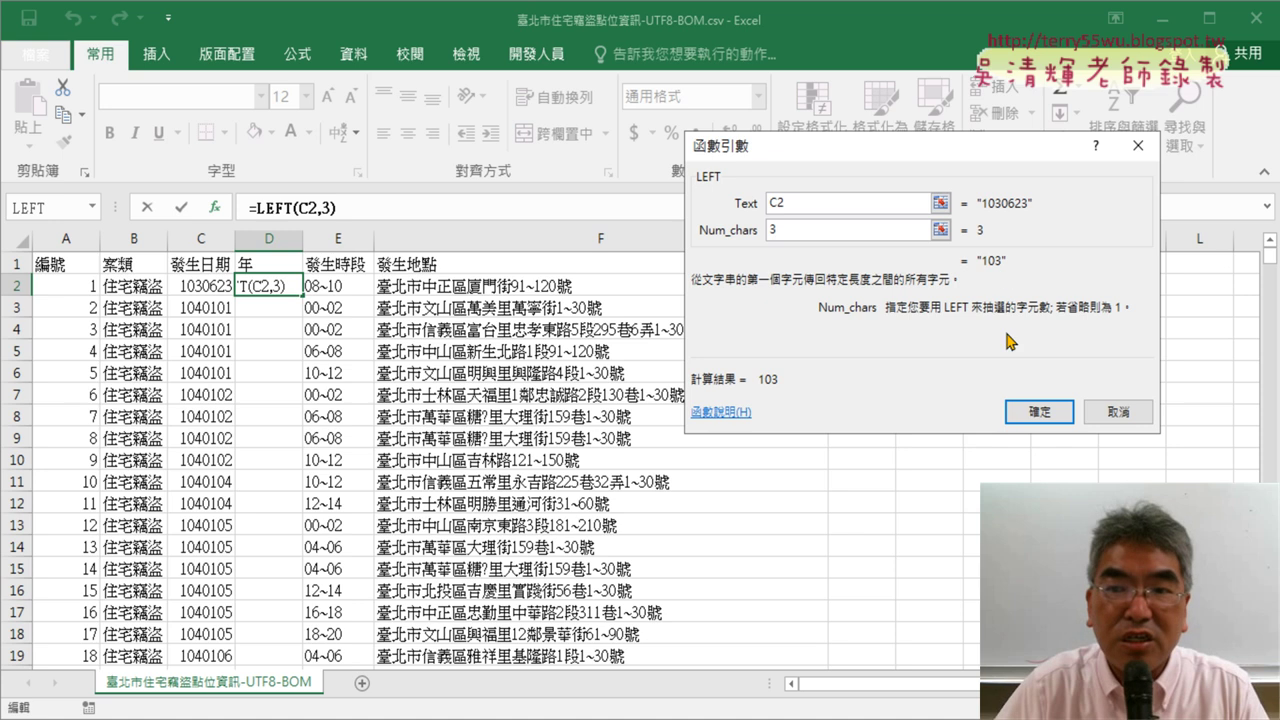
{"action": "left_click", "coordinate": [1040, 412]}
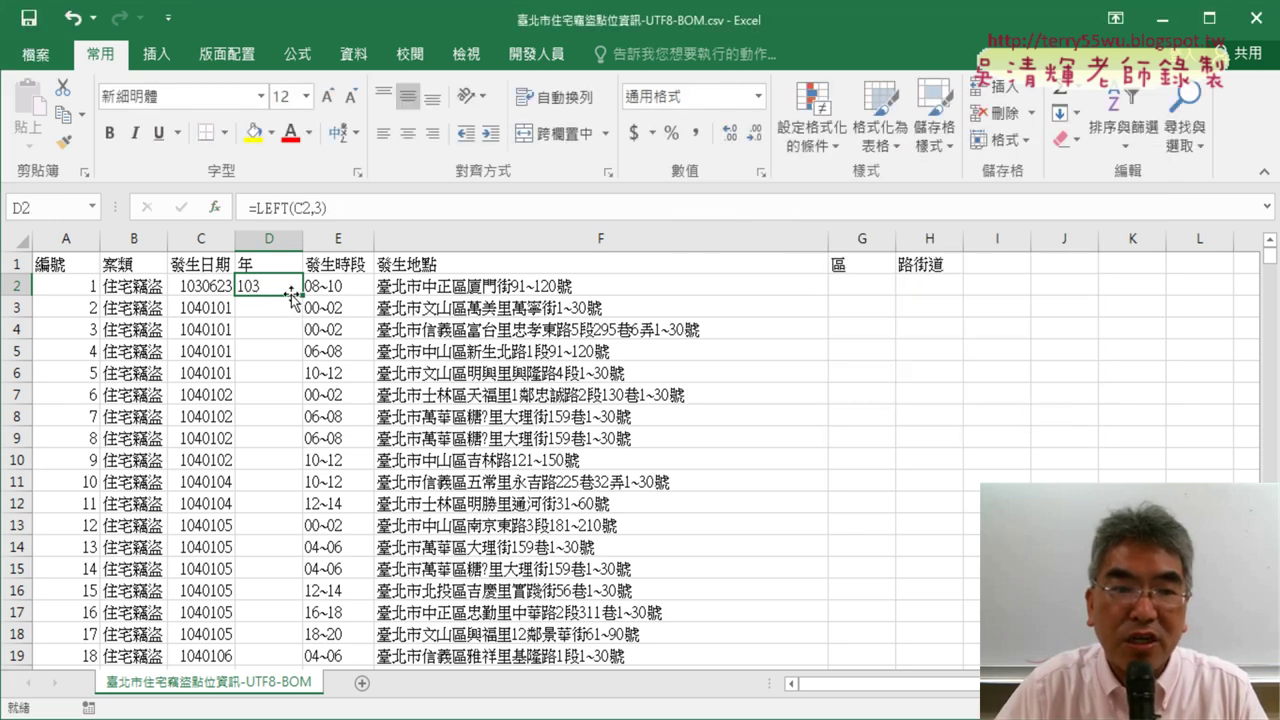
Fill the =LEFT(C2,3) year formula down column D, showing 104 from row 3 onward
{"action": "double_click", "coordinate": [303, 293]}
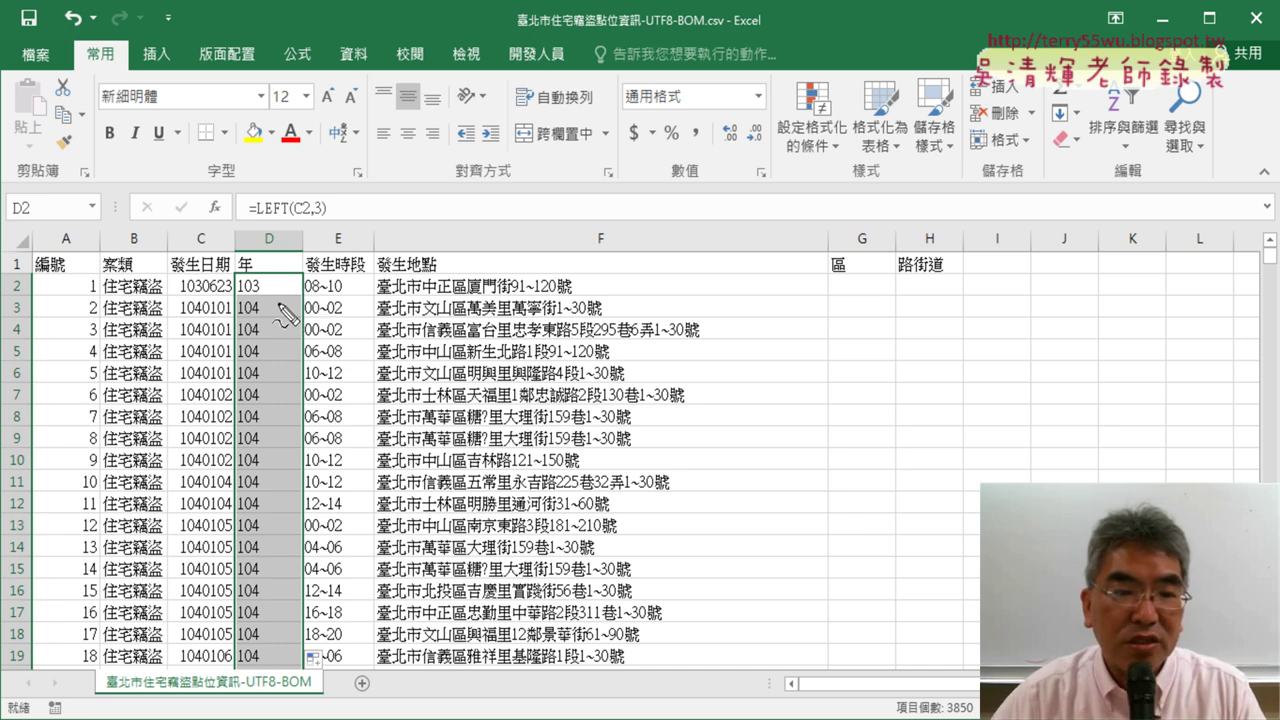
{"action": "left_click_drag", "start_coordinate": [226, 242], "coordinate": [224, 382]}
{"action": "left_click_drag", "start_coordinate": [308, 234], "coordinate": [307, 392]}
{"action": "left_click_drag", "start_coordinate": [232, 298], "coordinate": [302, 300]}
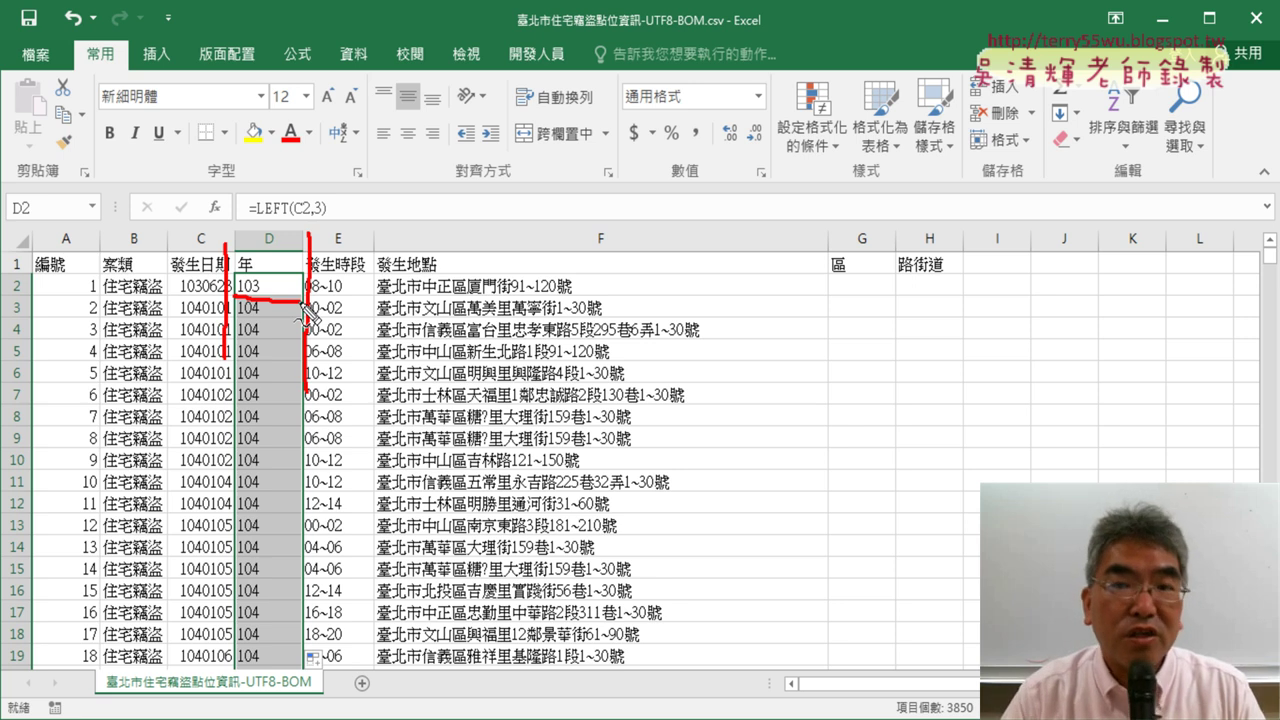
{"action": "key", "text": "Escape"}
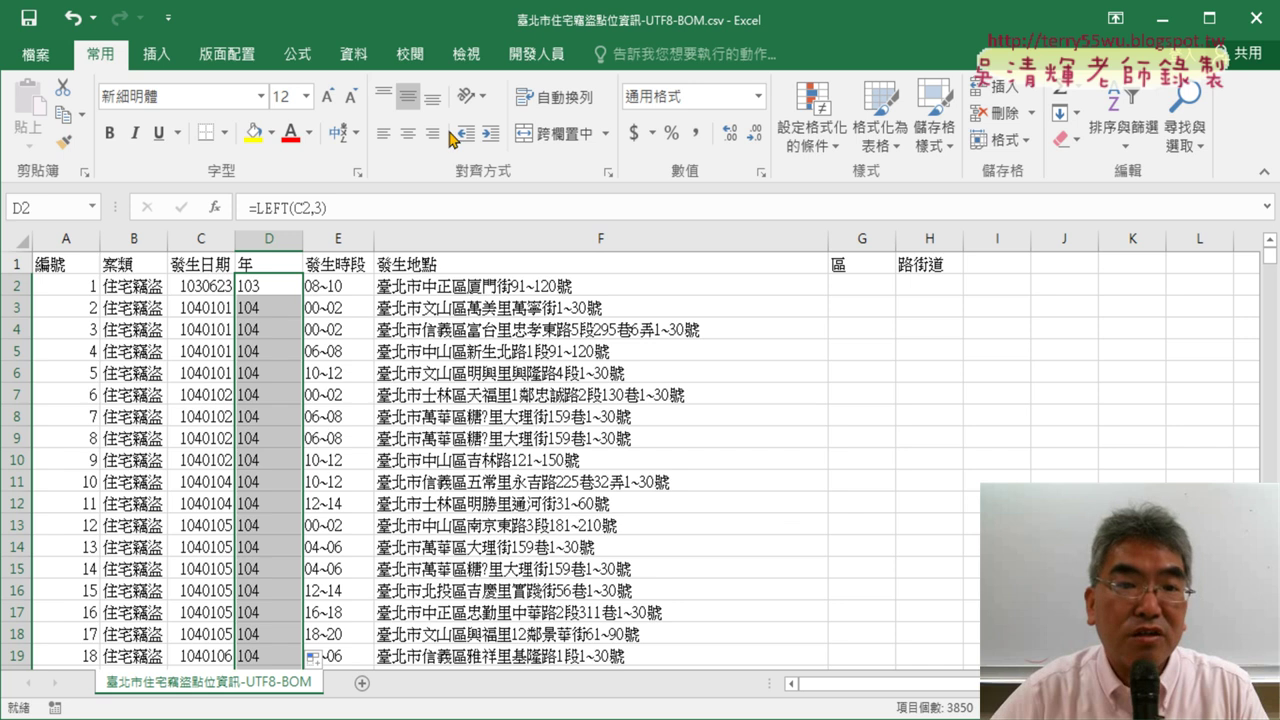
{"action": "left_click", "coordinate": [258, 287]}
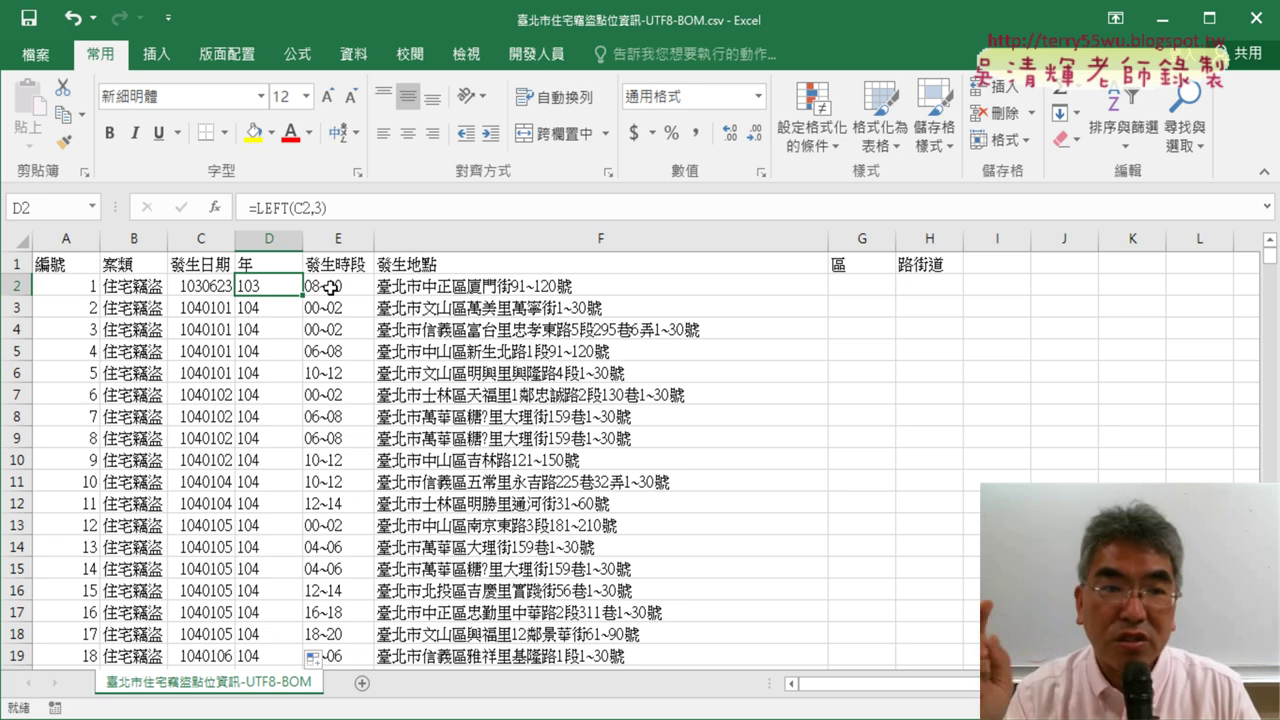
{"action": "left_click", "coordinate": [272, 207]}
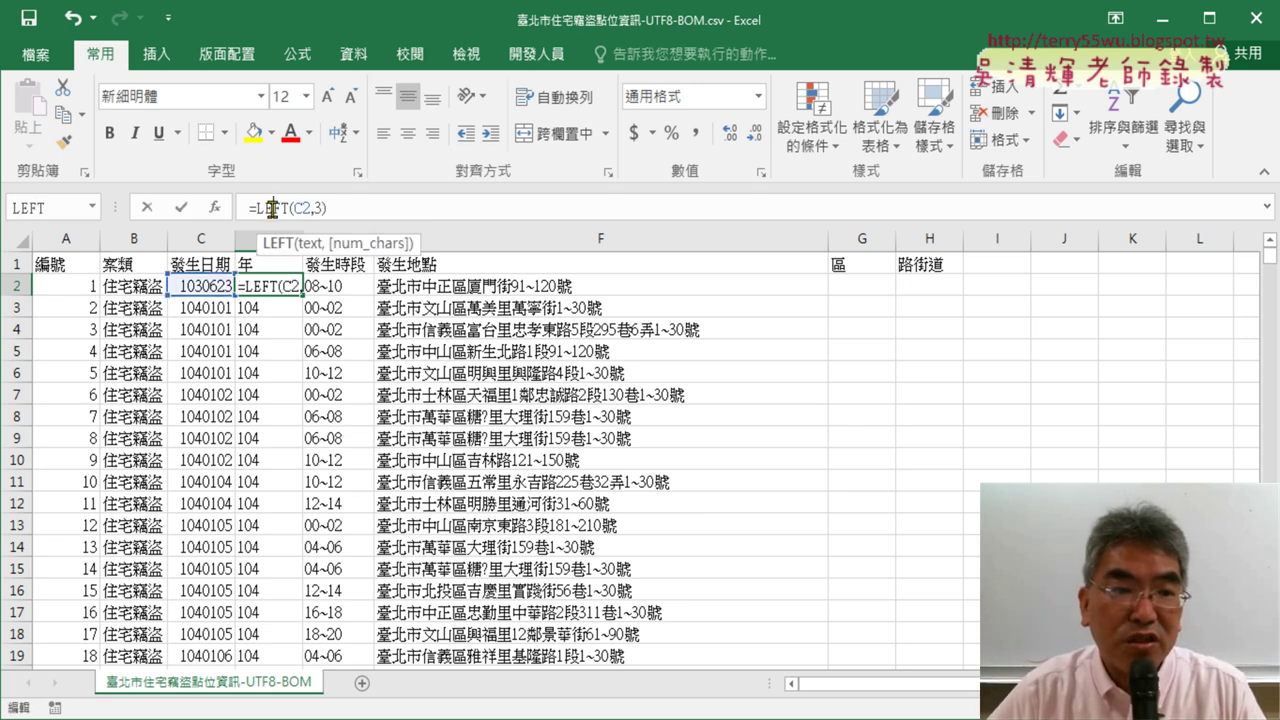
{"action": "left_click", "coordinate": [215, 208]}
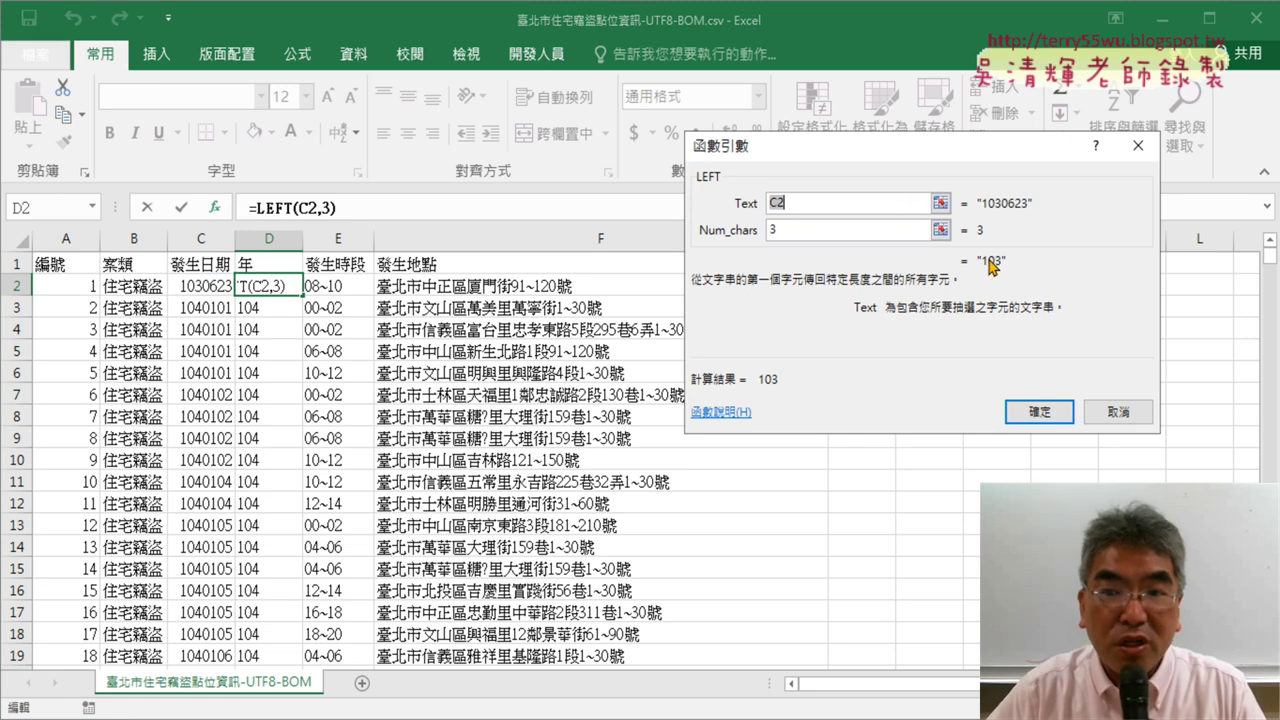
{"action": "left_click", "coordinate": [1118, 414]}
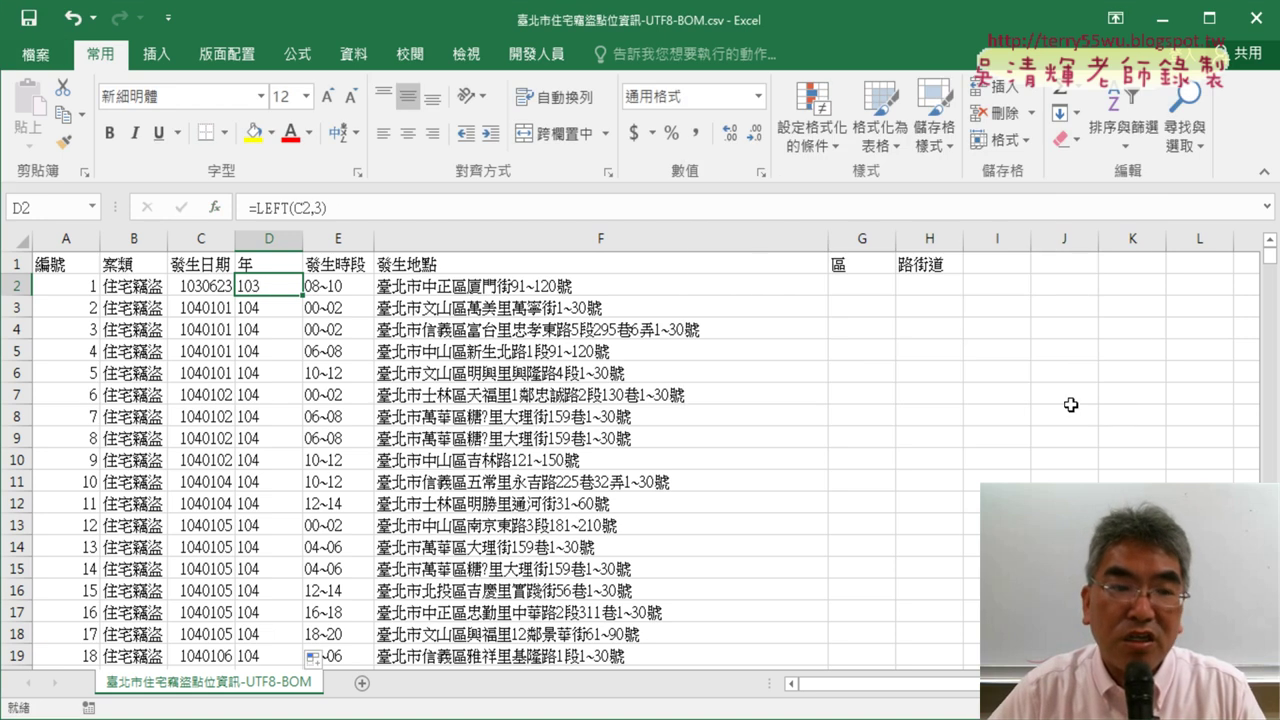
{"action": "left_click", "coordinate": [265, 208]}
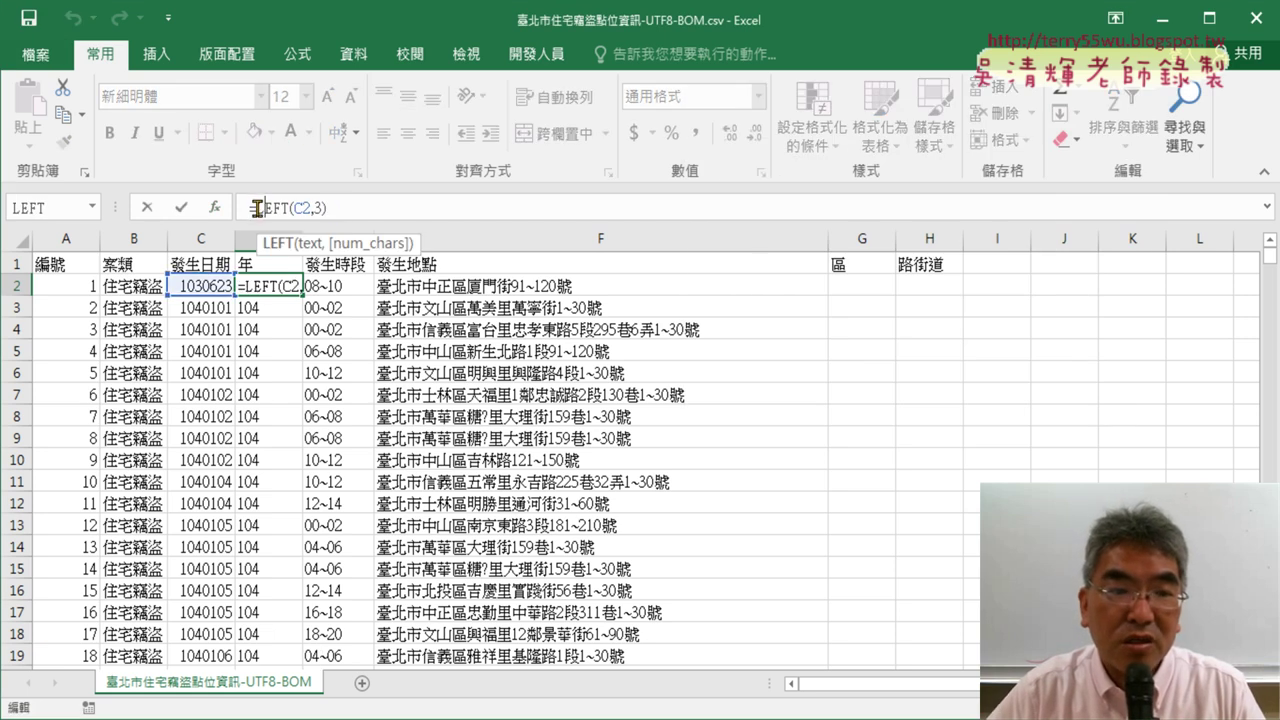
{"action": "left_click", "coordinate": [256, 209]}
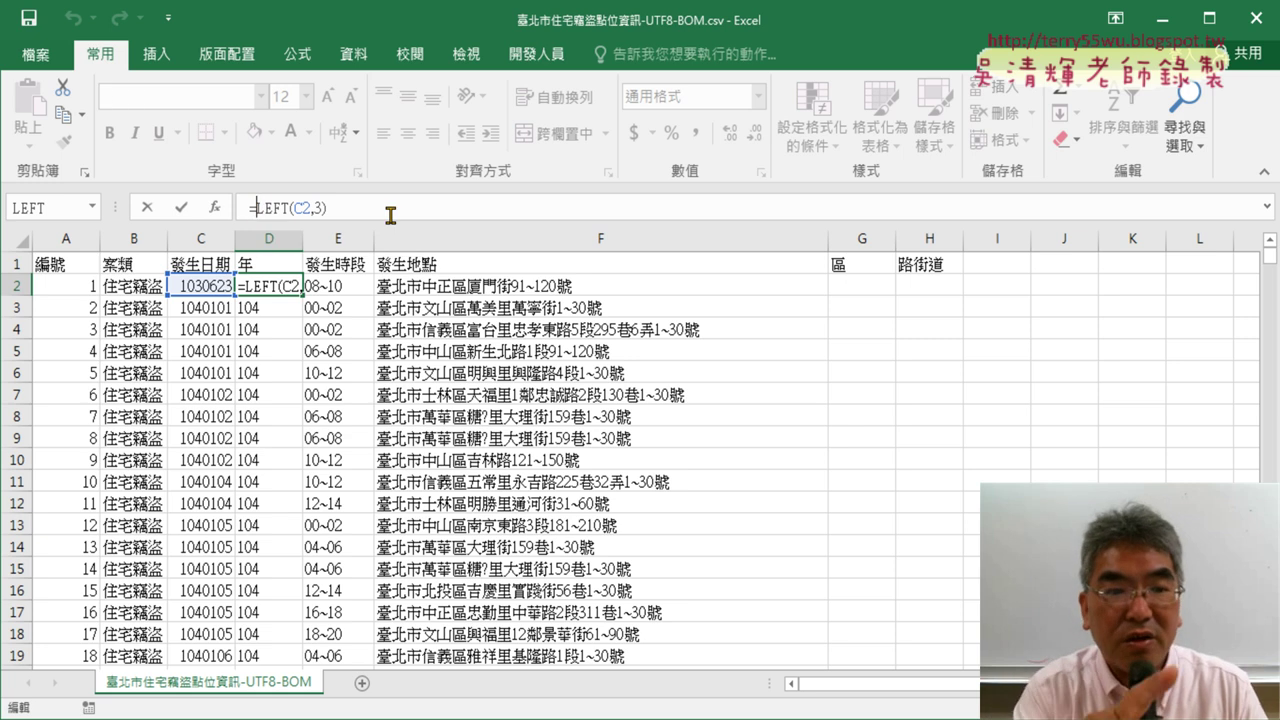
{"action": "type", "text": "《"}
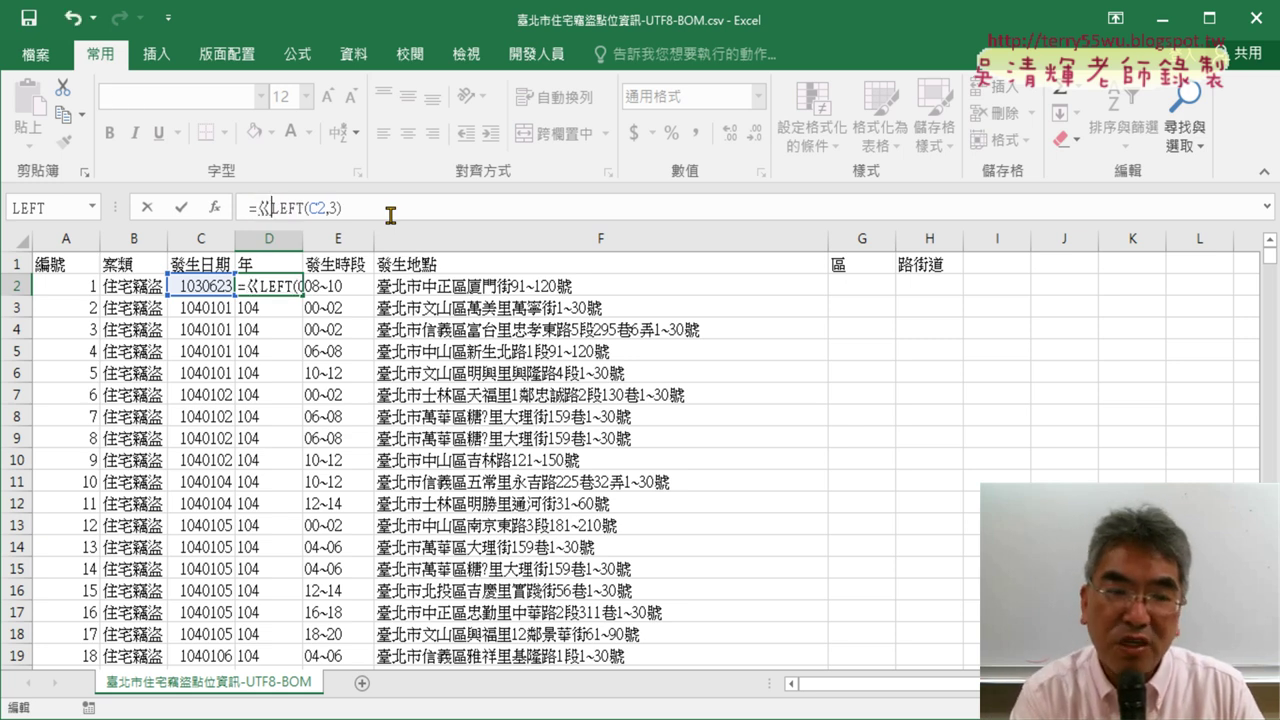
{"action": "key", "text": "BackSpace"}
{"action": "type", "text": "v"}
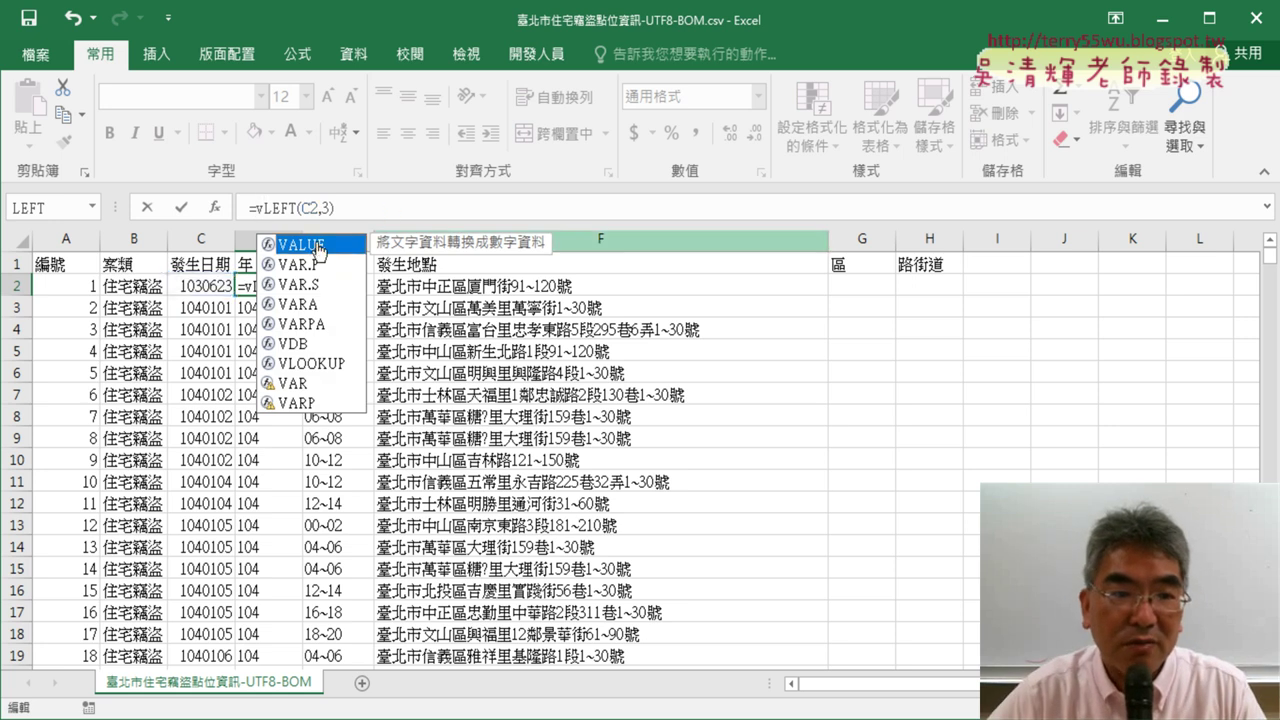
{"action": "double_click", "coordinate": [316, 246]}
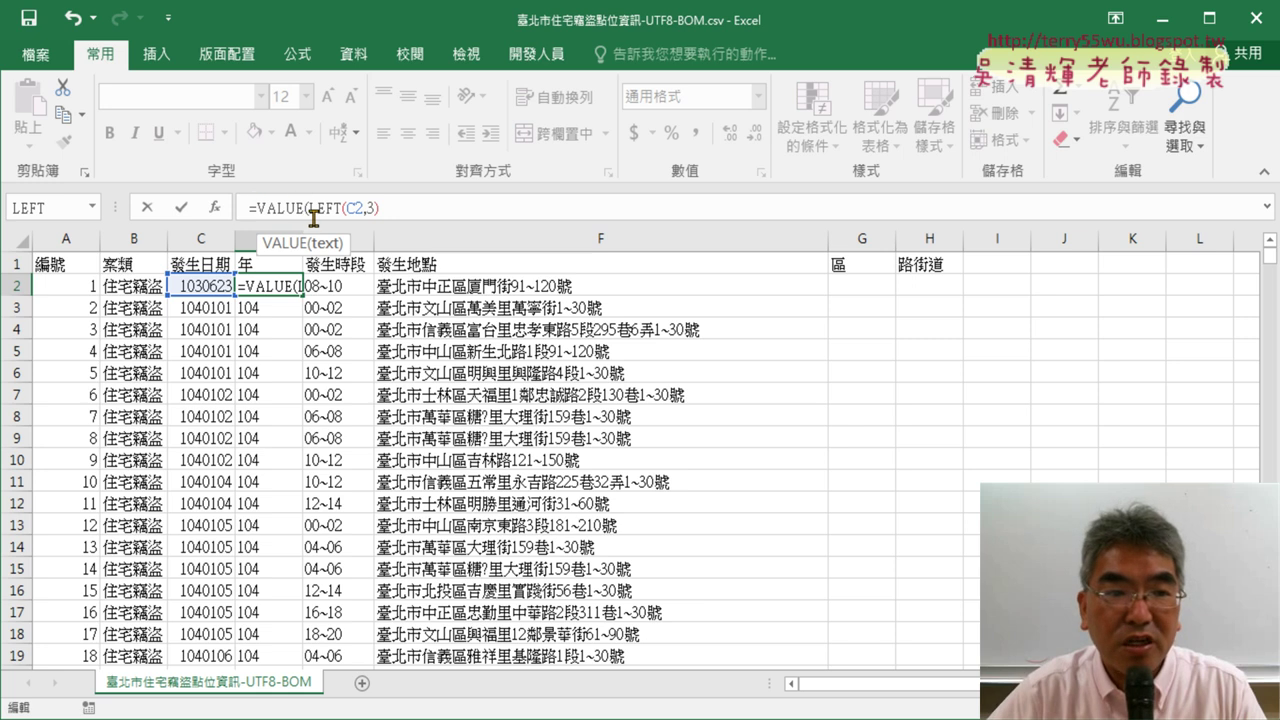
{"action": "left_click", "coordinate": [443, 207]}
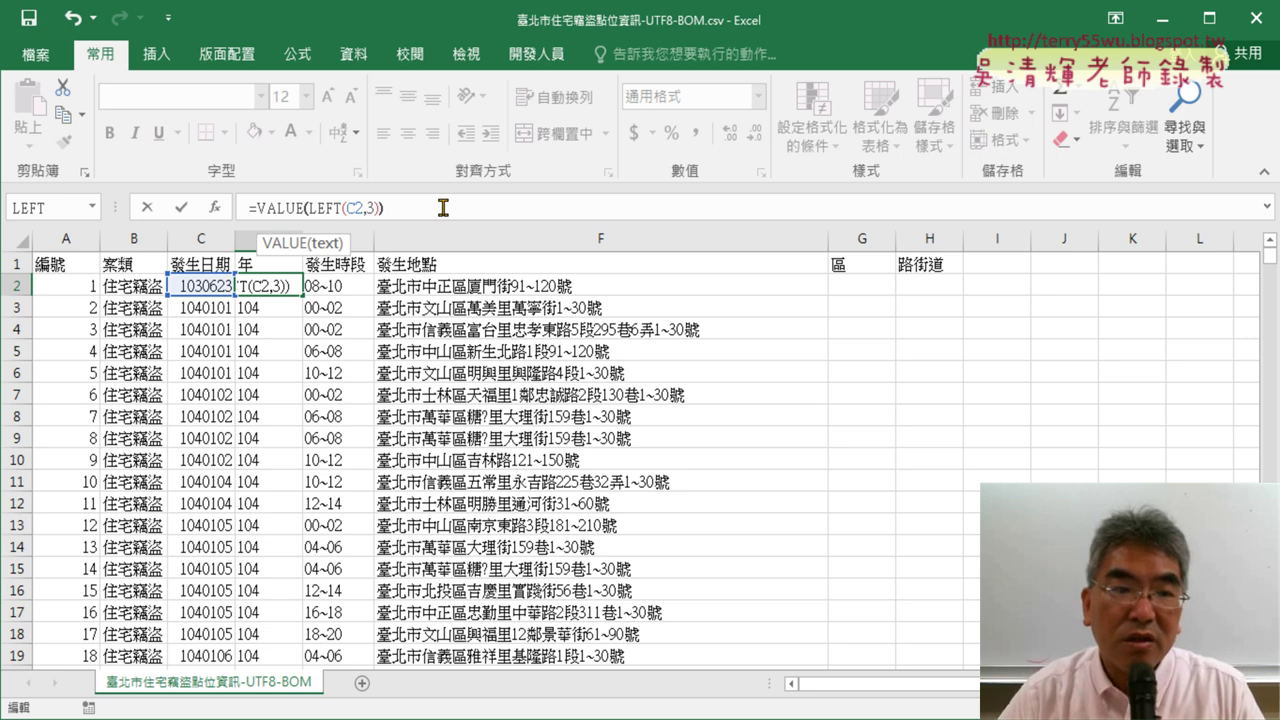
{"action": "type", "text": ")"}
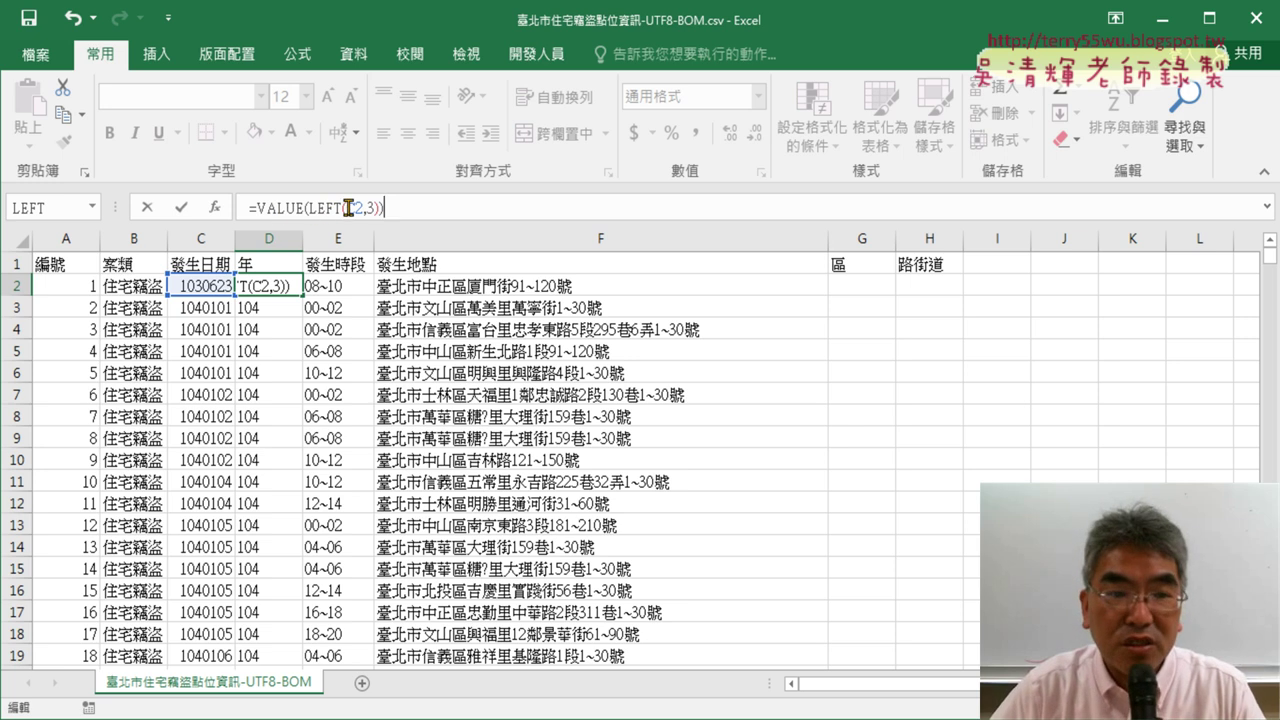
{"action": "left_click_drag", "start_coordinate": [310, 206], "coordinate": [384, 207]}
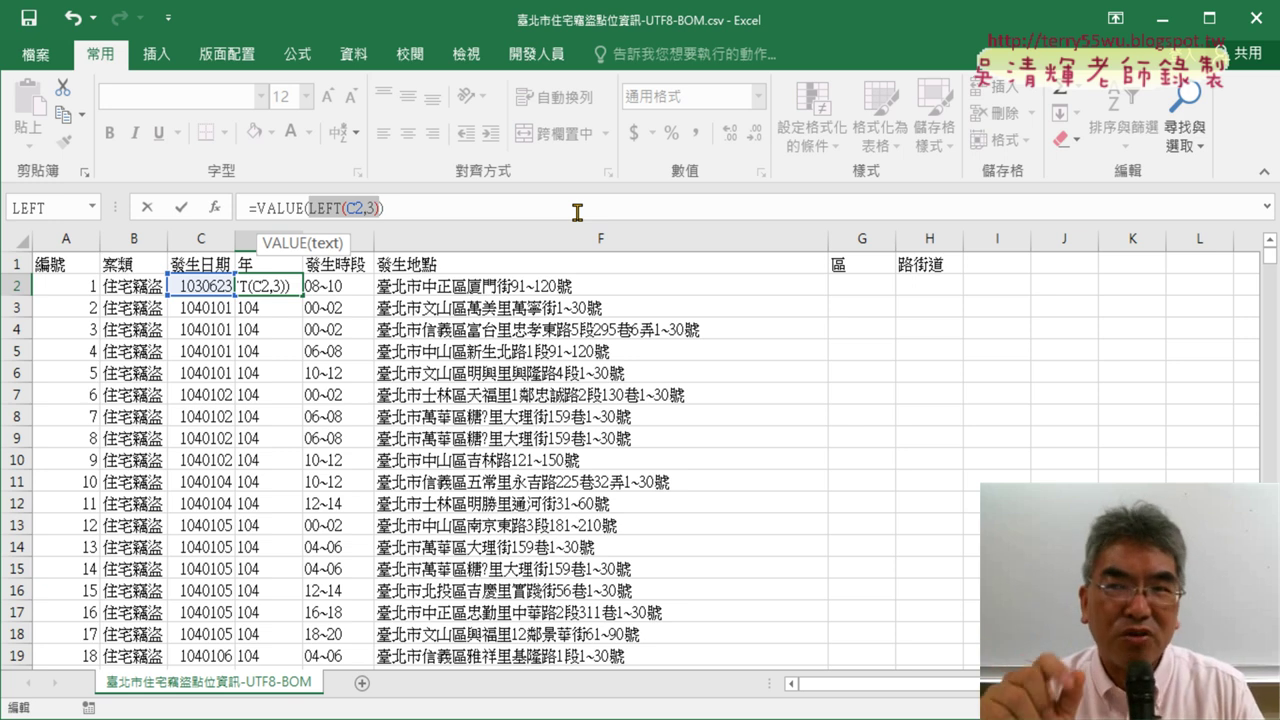
{"action": "key", "text": "Escape"}
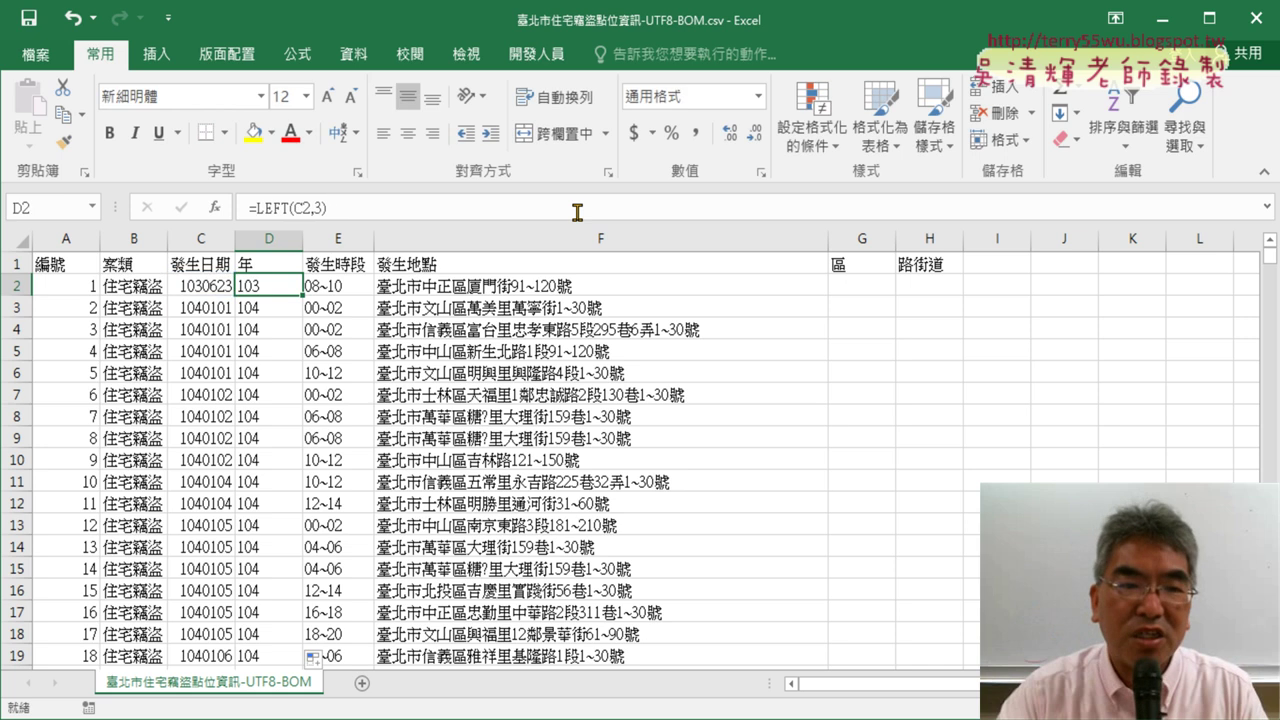
Rewrite D2's formula as =VALUE(LEFT(C2,3)) so it returns the numeric year 103
{"action": "left_click", "coordinate": [259, 211]}
{"action": "type", "text": "v"}
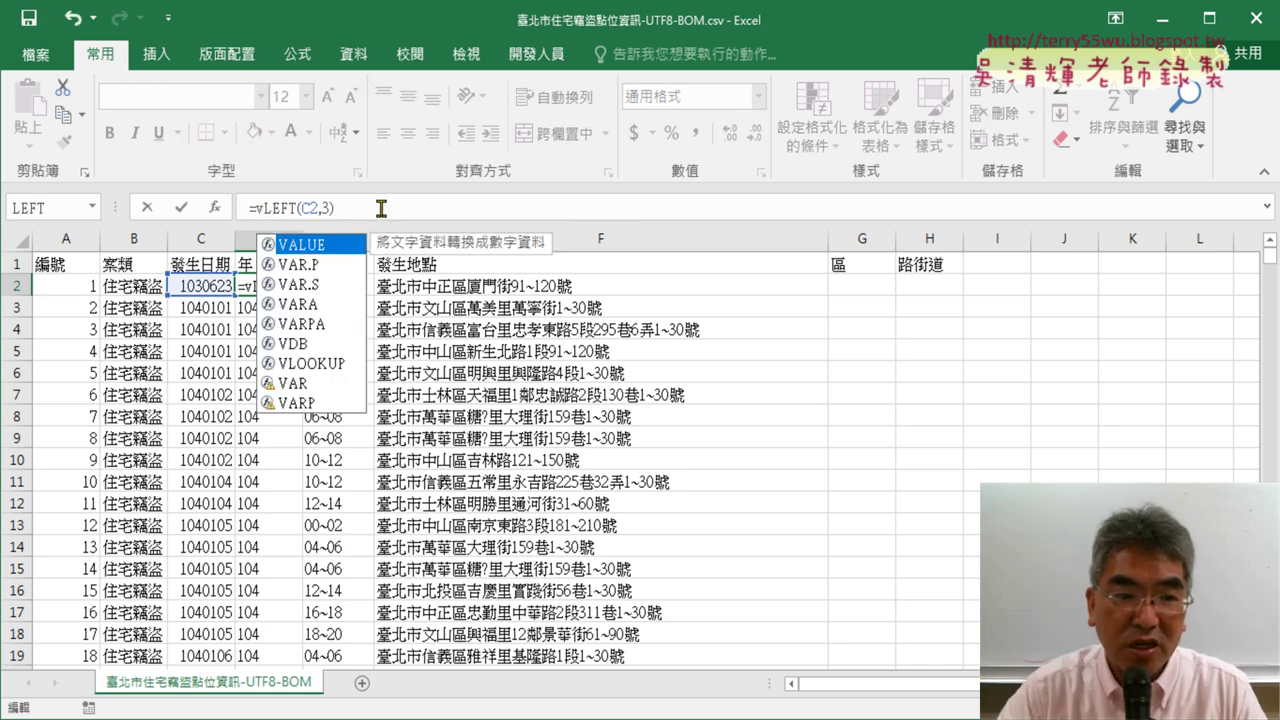
{"action": "key", "text": "Return"}
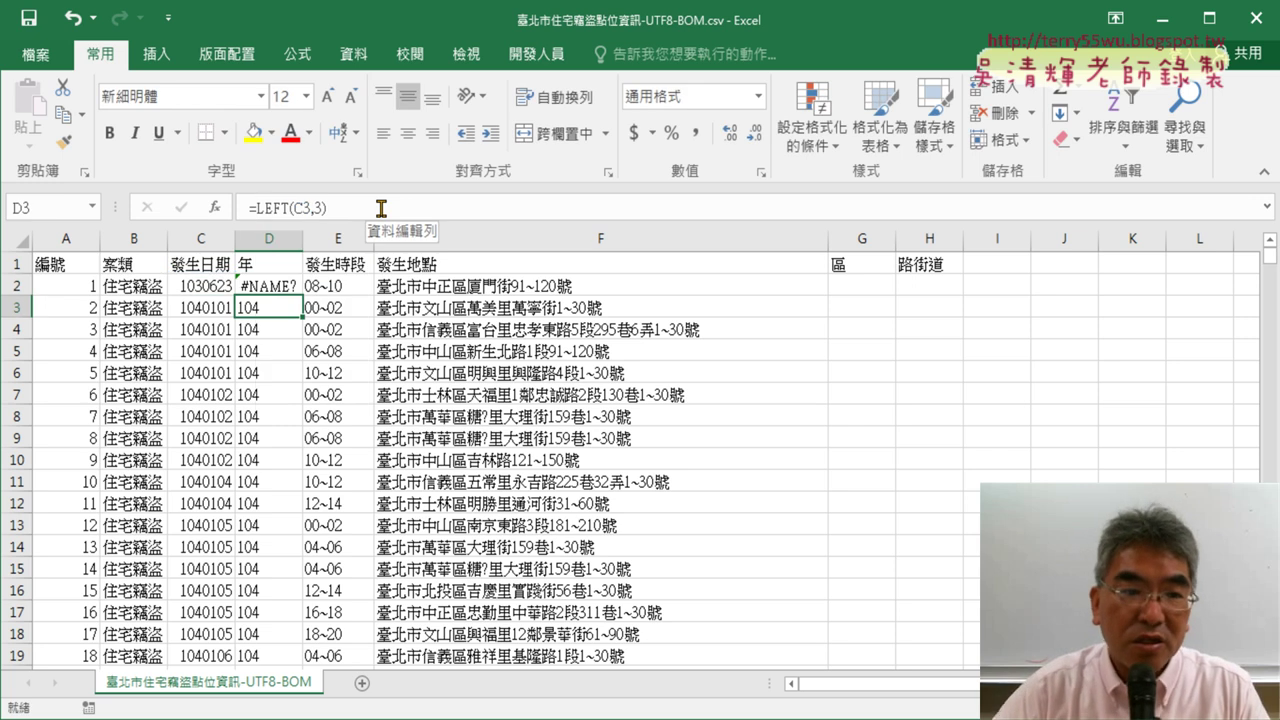
{"action": "left_click", "coordinate": [272, 284]}
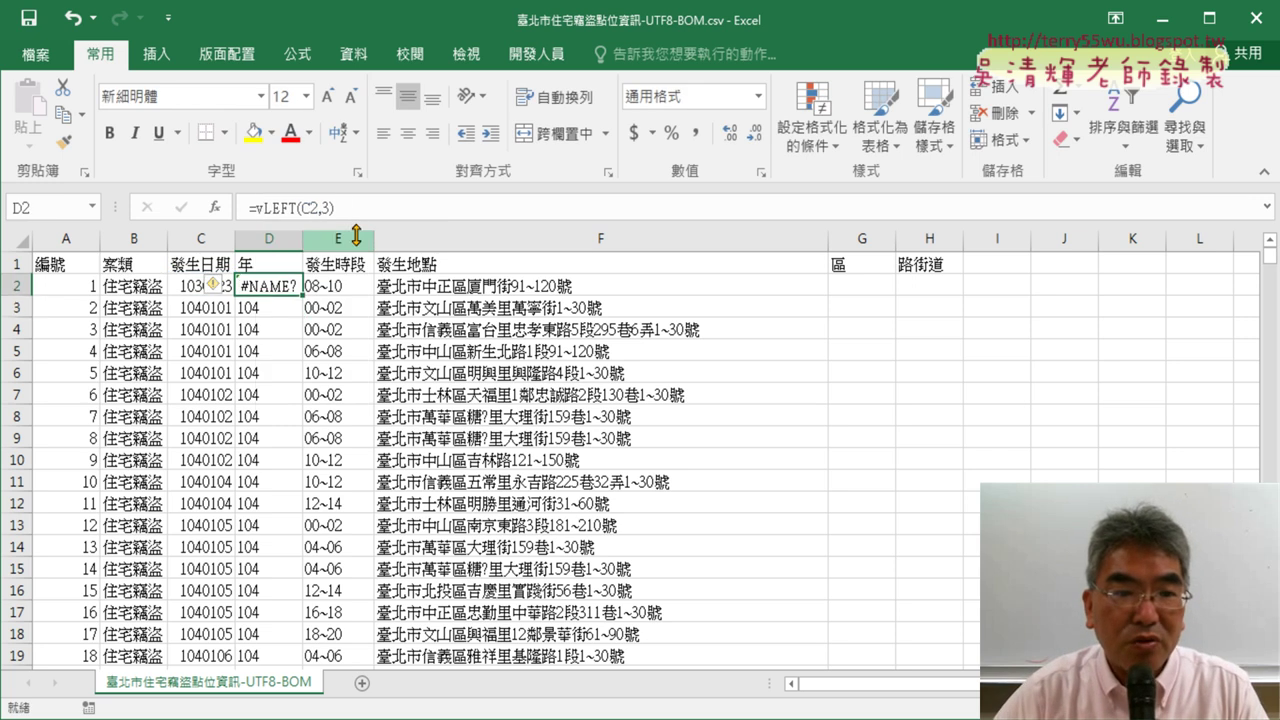
{"action": "left_click", "coordinate": [254, 210]}
{"action": "left_click", "coordinate": [258, 210]}
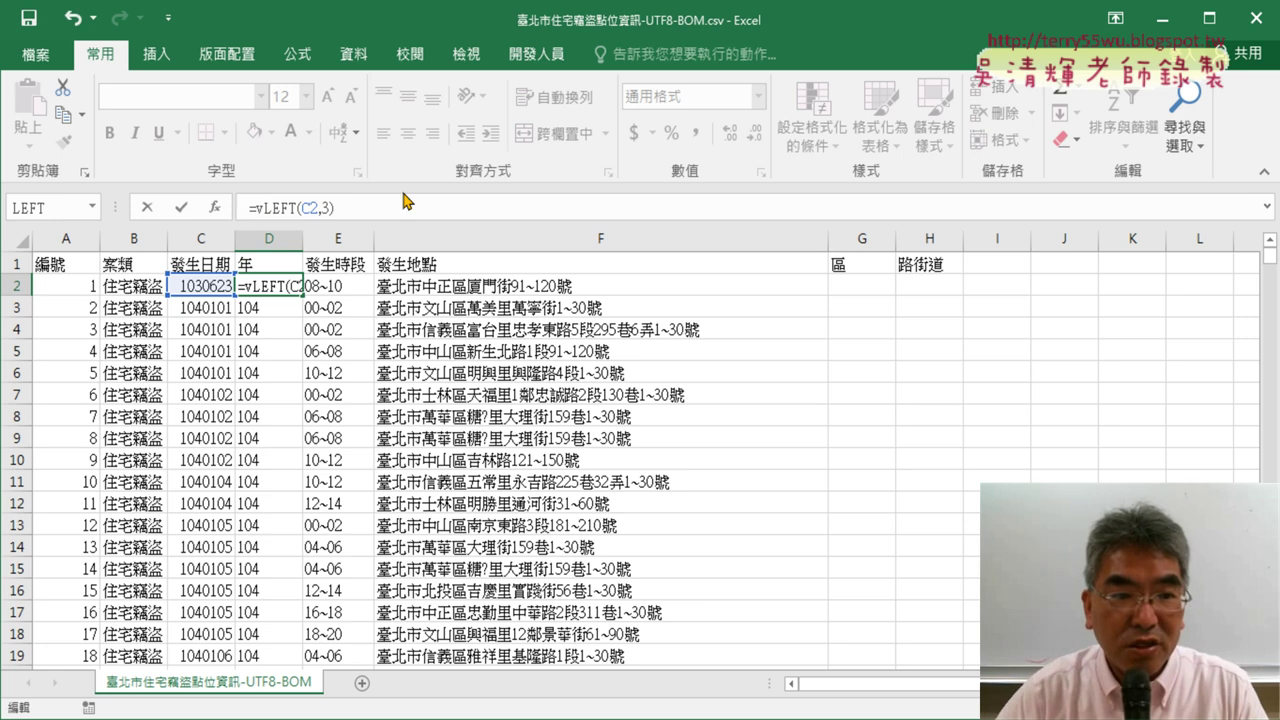
{"action": "key", "text": "BackSpace"}
{"action": "type", "text": "v"}
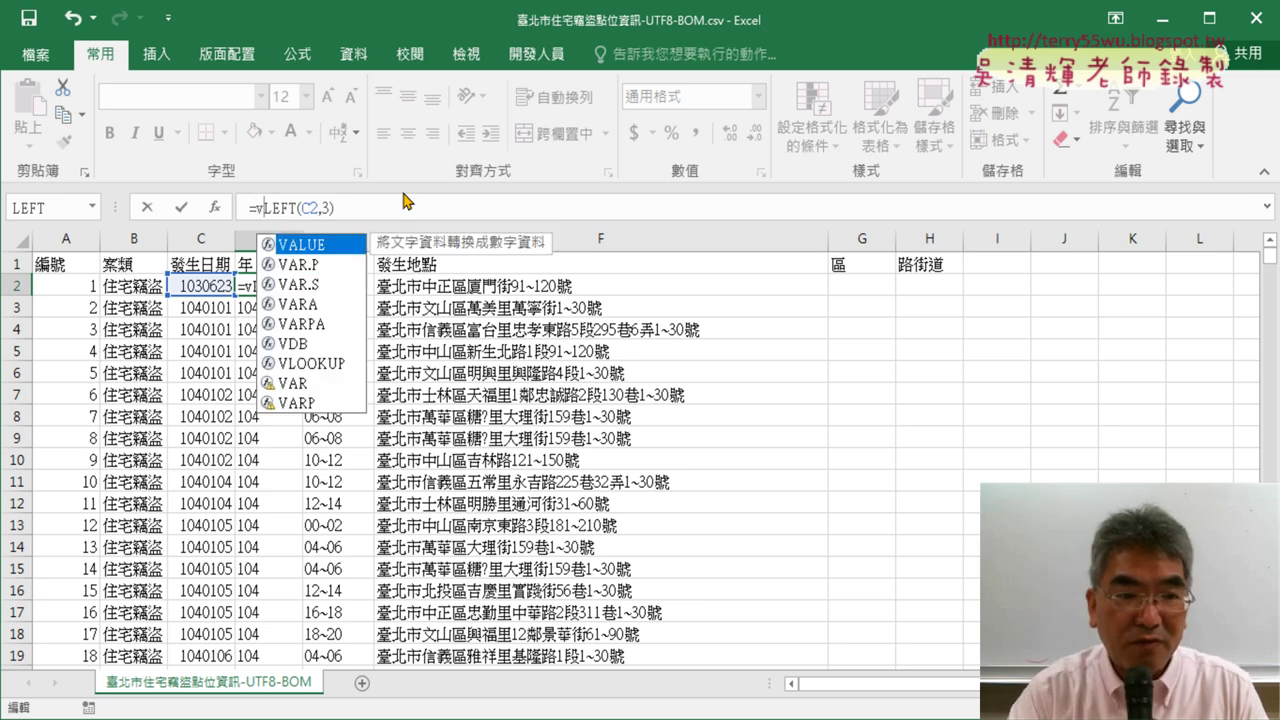
{"action": "key", "text": "Tab"}
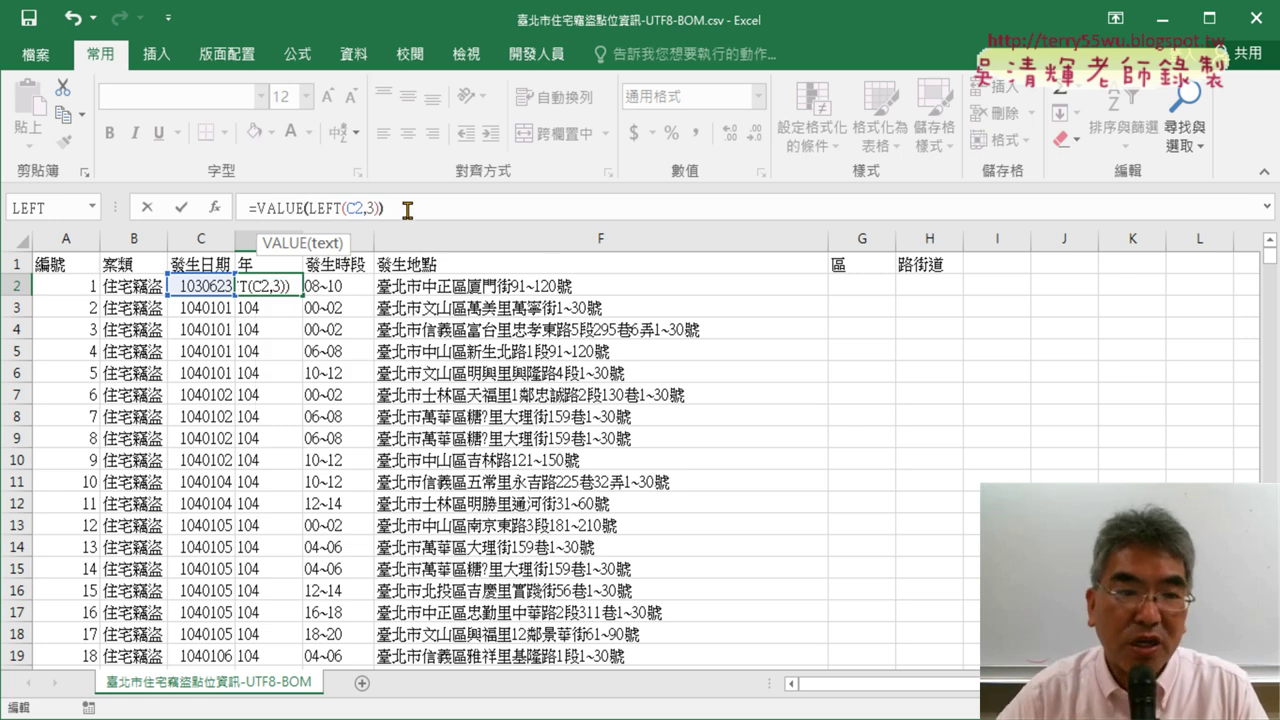
{"action": "left_click", "coordinate": [180, 213]}
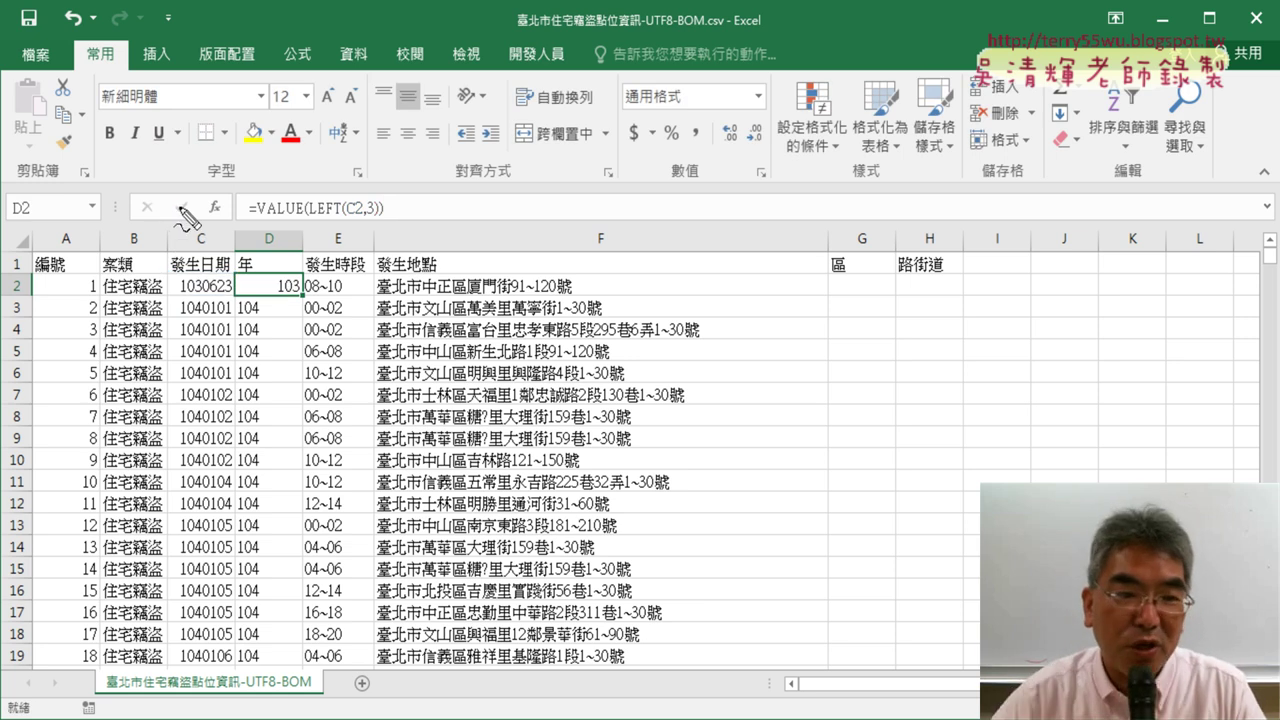
{"action": "left_click_drag", "start_coordinate": [256, 214], "coordinate": [309, 222]}
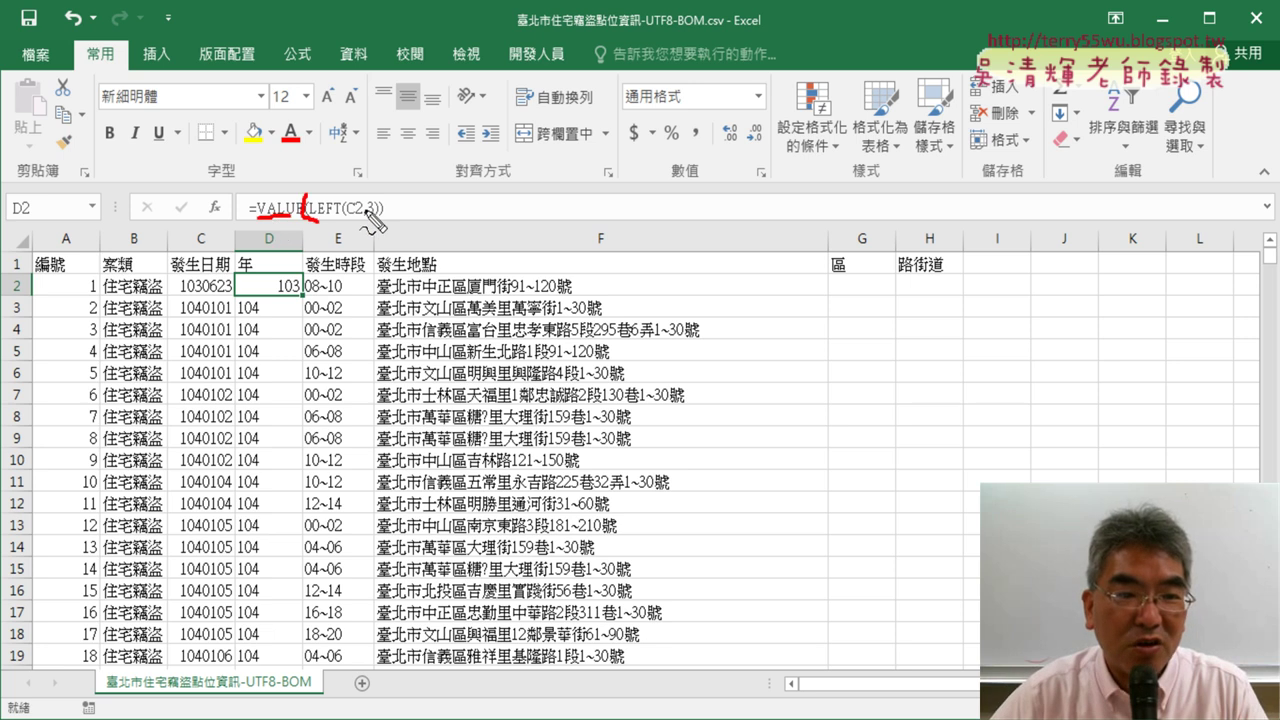
{"action": "left_click_drag", "start_coordinate": [373, 195], "coordinate": [371, 223]}
{"action": "left_click_drag", "start_coordinate": [273, 296], "coordinate": [303, 295]}
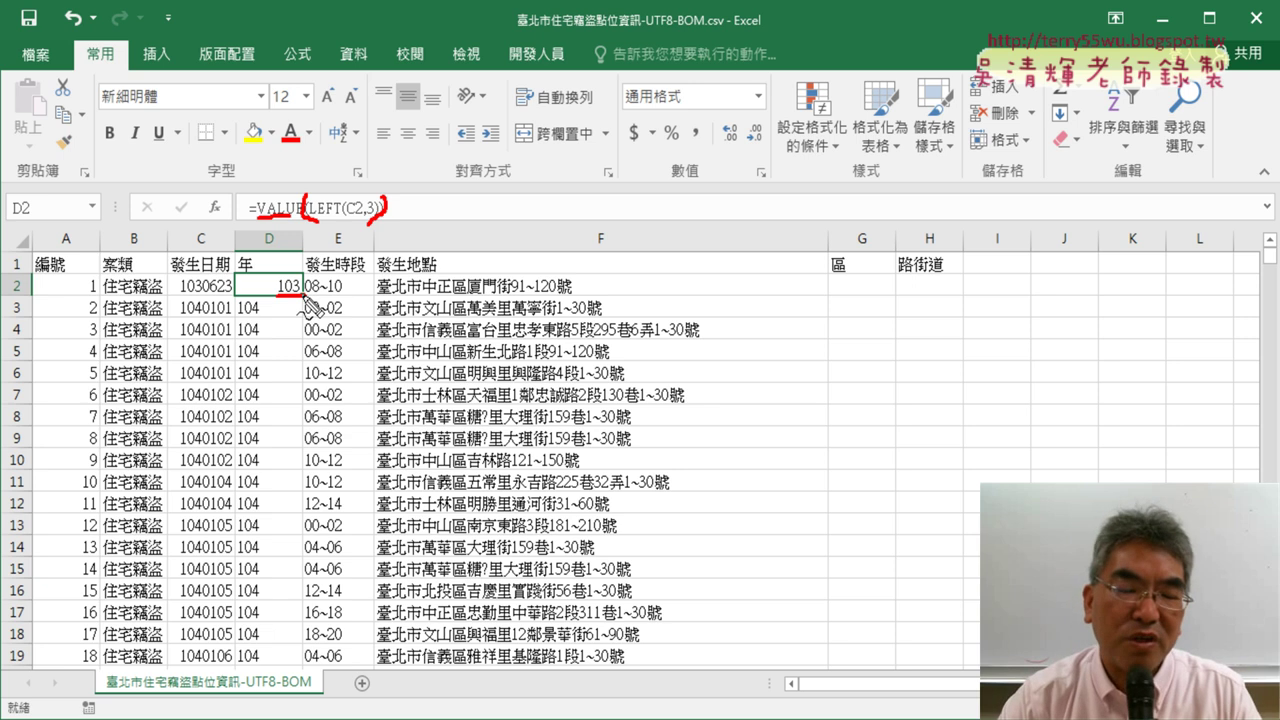
Fill the year formula down column D, then undo back to the plain =LEFT(C2,3) in D2
{"action": "key", "text": "Escape"}
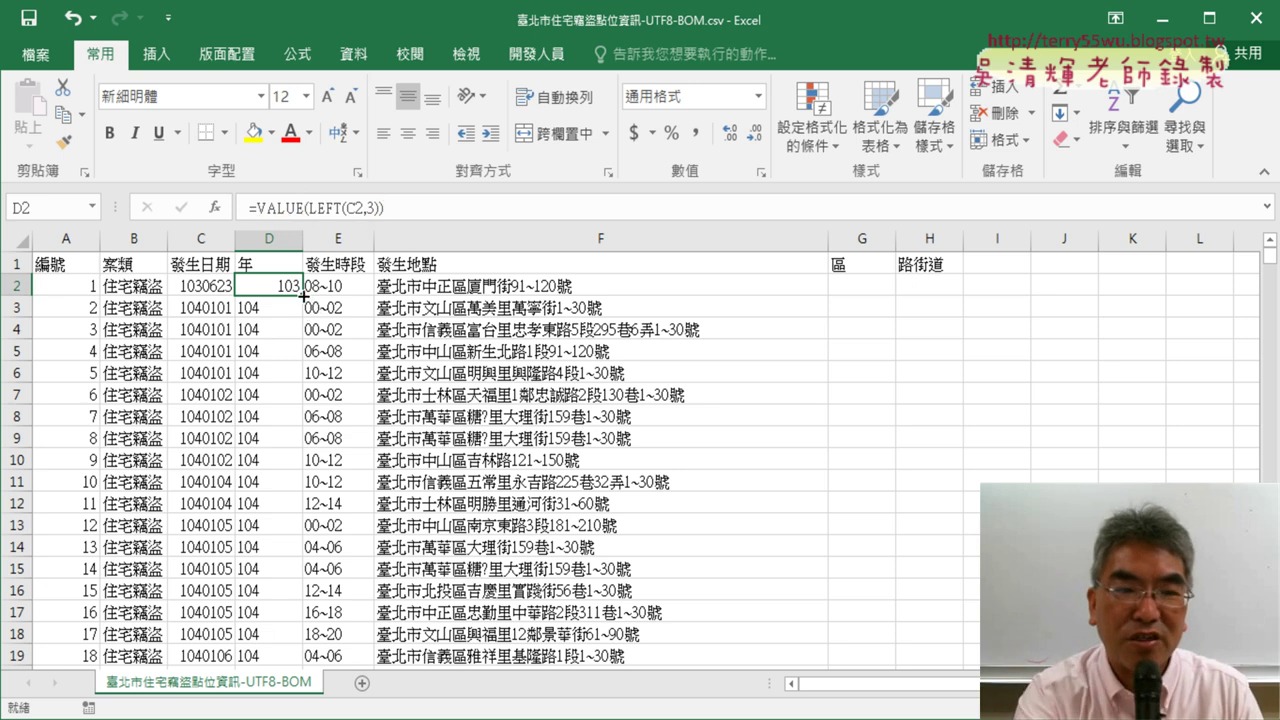
{"action": "double_click", "coordinate": [303, 296]}
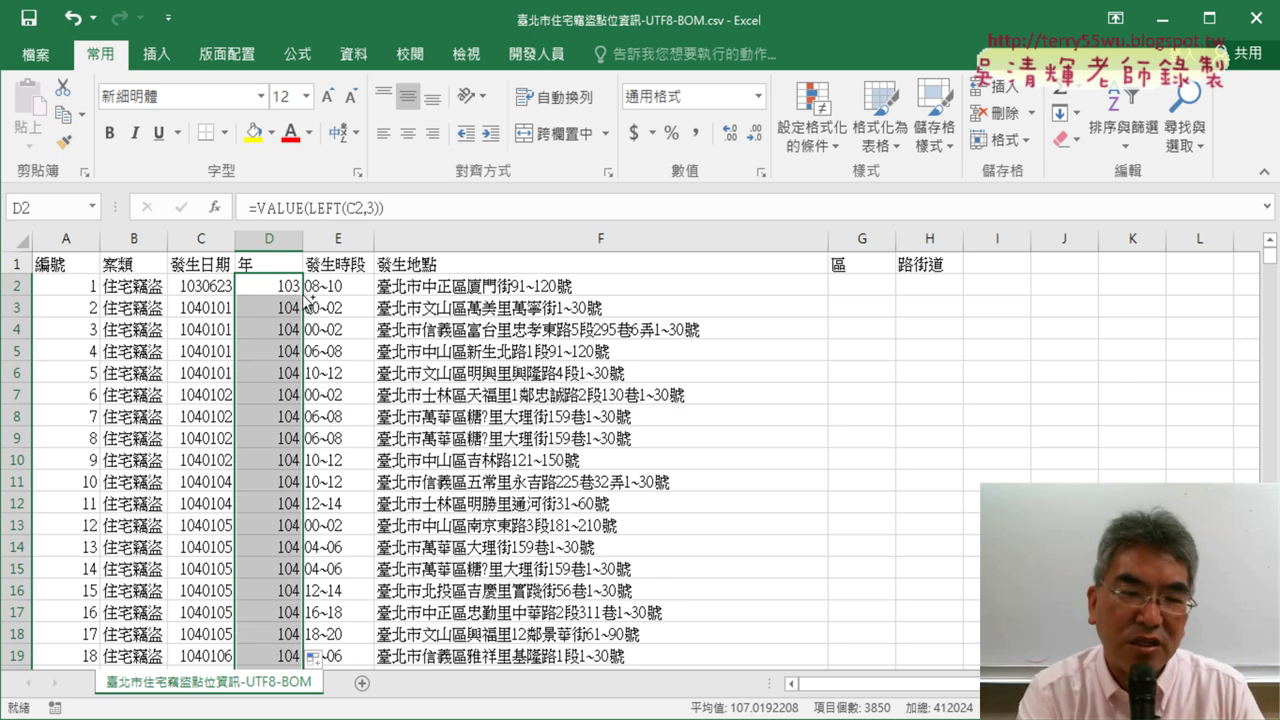
{"action": "key", "text": "ctrl+z"}
{"action": "key", "text": "ctrl+z"}
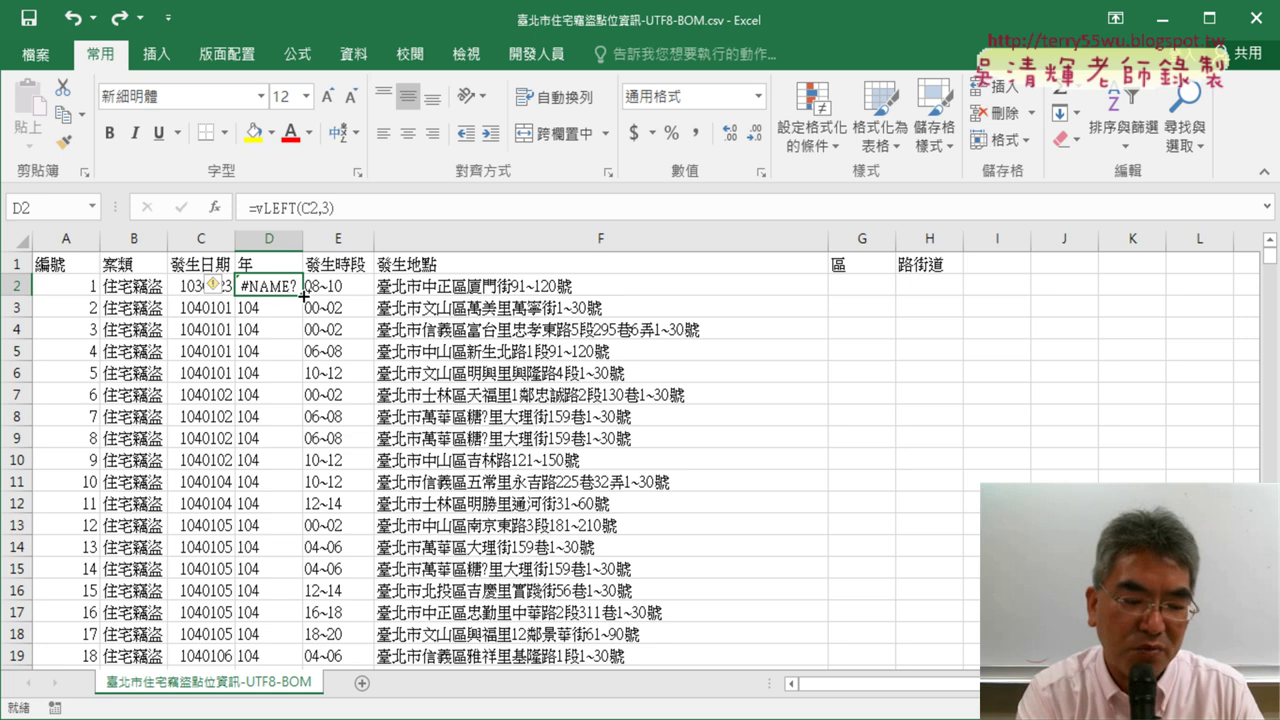
{"action": "key", "text": "ctrl+y"}
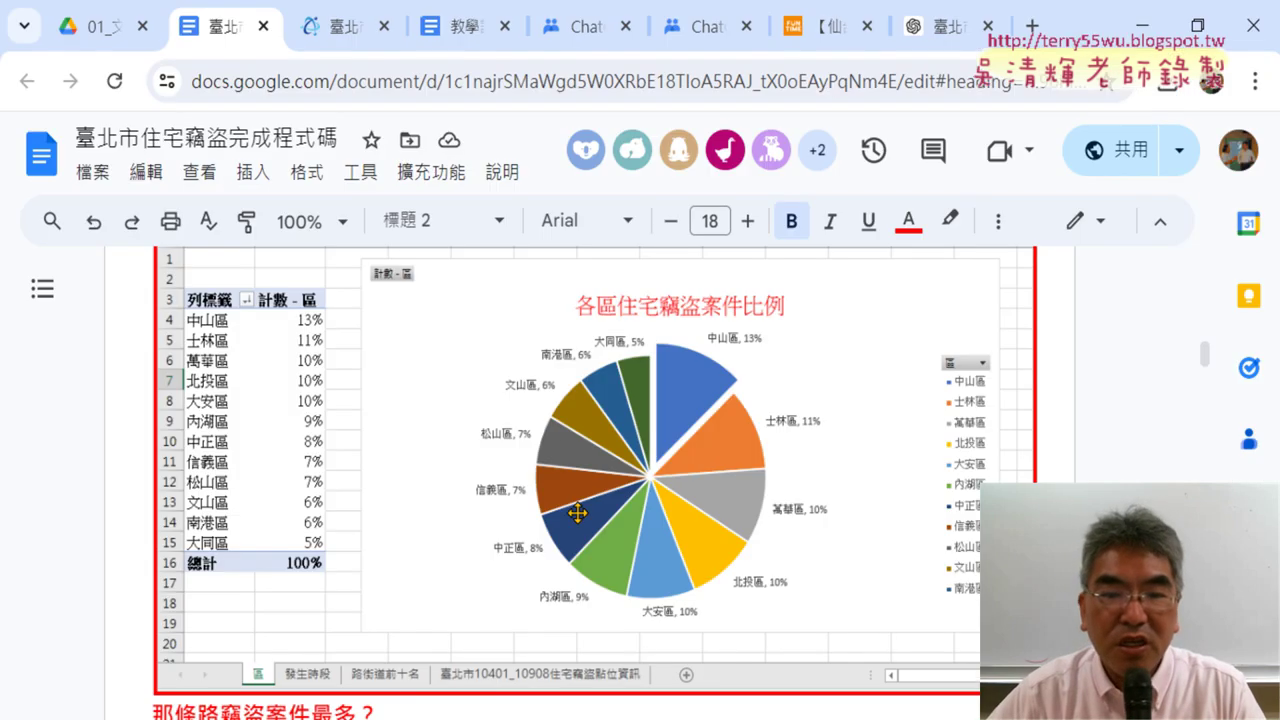
Review the guide's pivot table and yearly chart, then return to Excel and select columns A–D
{"action": "scroll", "coordinate": [571, 514], "scroll_direction": "up", "scroll_amount": 5}
{"action": "scroll", "coordinate": [573, 443], "scroll_direction": "up", "scroll_amount": 5}
{"action": "scroll", "coordinate": [573, 443], "scroll_direction": "down", "scroll_amount": 4}
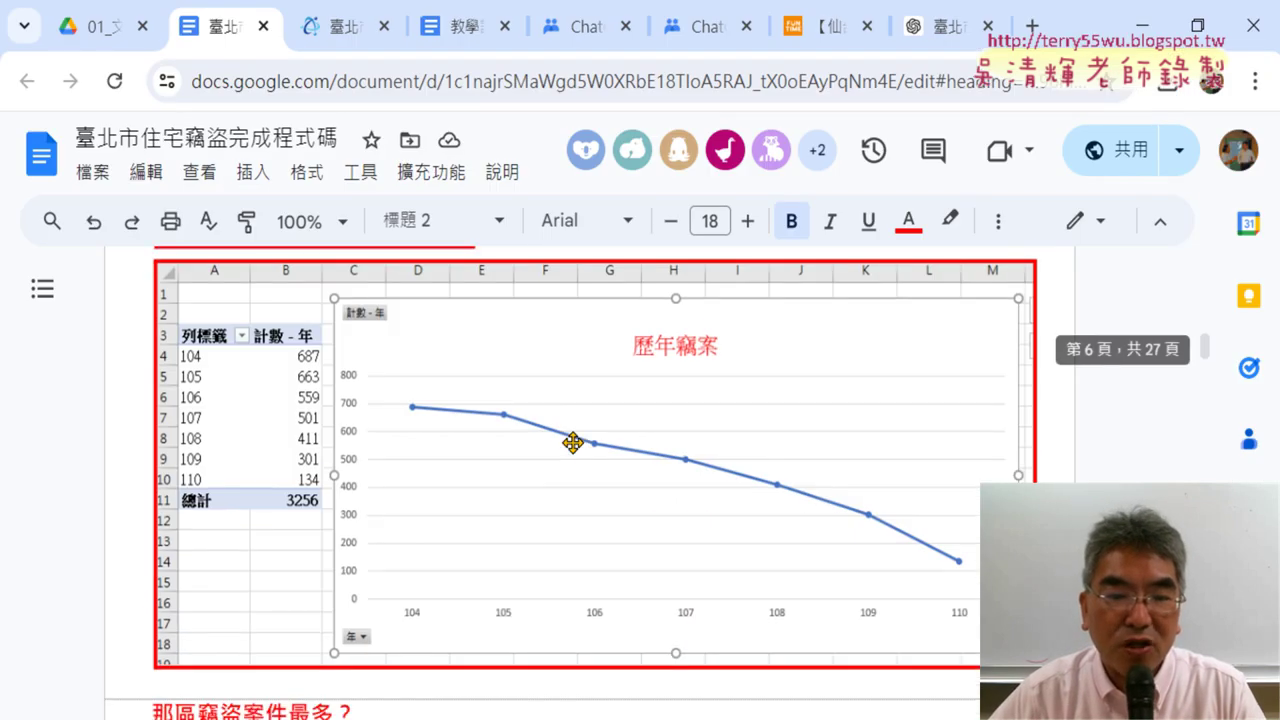
{"action": "left_click", "coordinate": [1150, 24]}
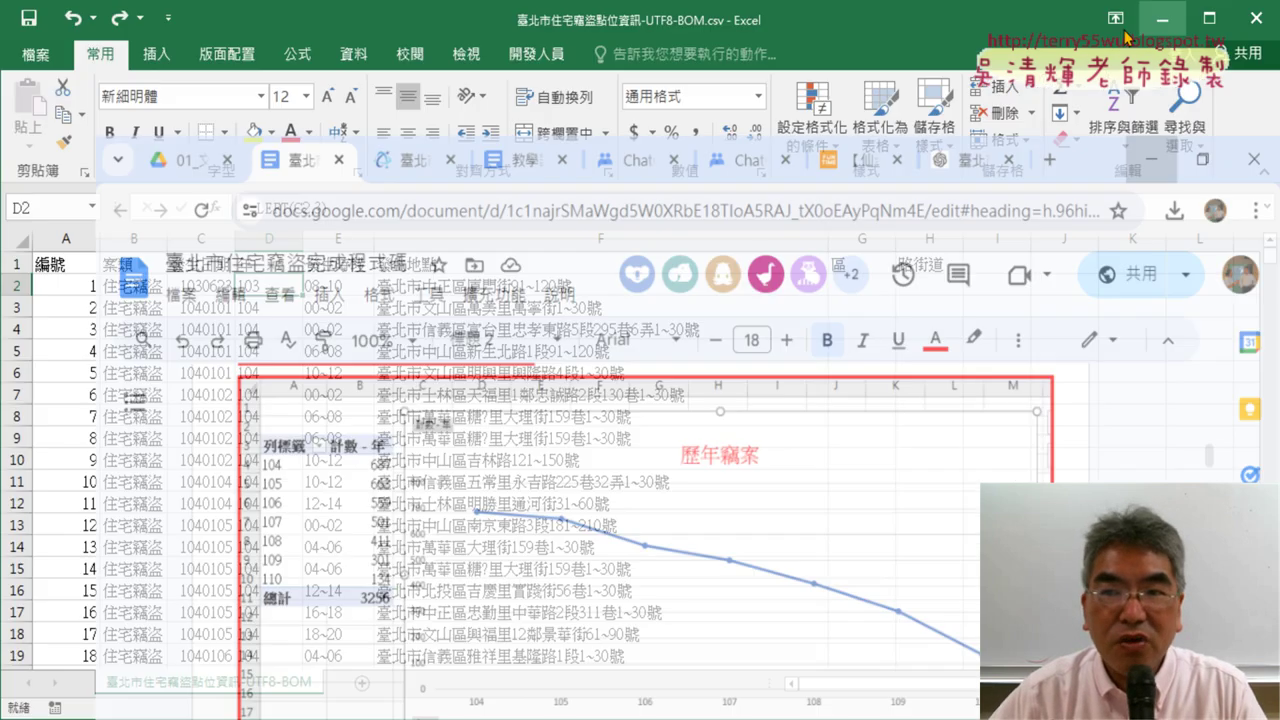
{"action": "mouse_move", "coordinate": [57, 237]}
{"action": "left_mouse_down"}
{"action": "mouse_move", "coordinate": [366, 252]}
{"action": "mouse_move", "coordinate": [285, 244]}
{"action": "left_mouse_up"}
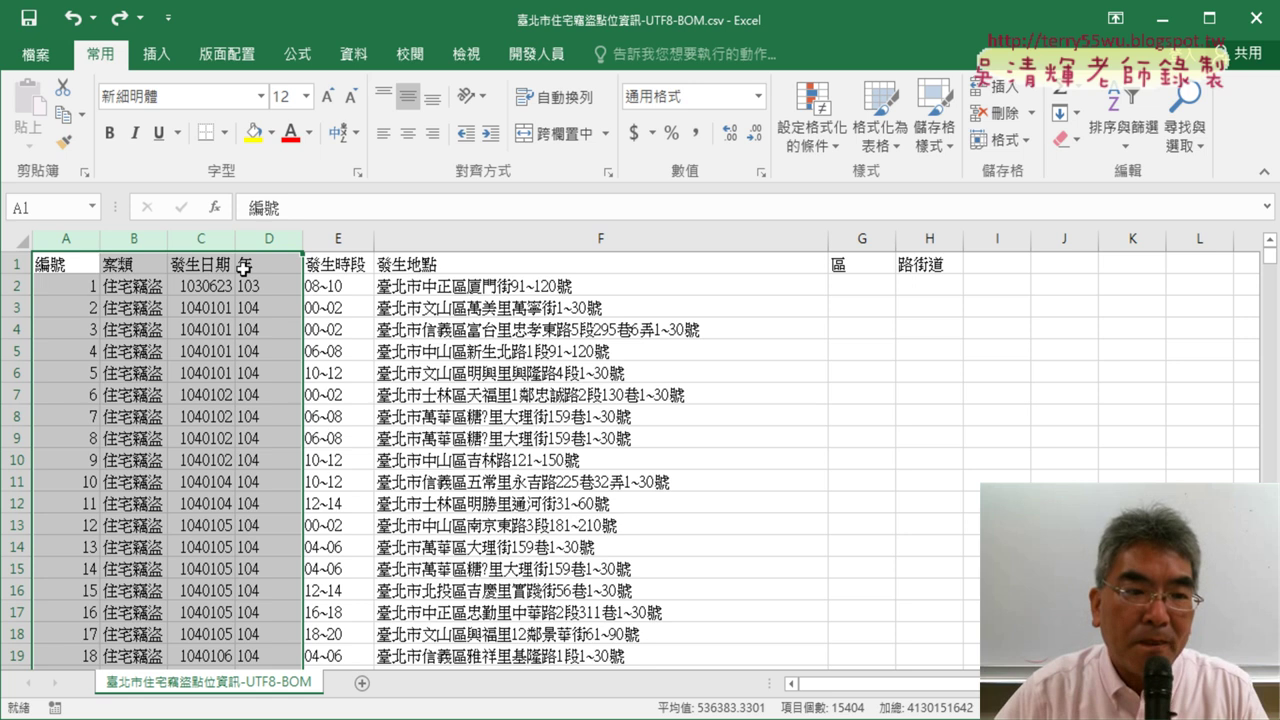
Select header cell D1 and show the Insert (插入) ribbon with its PivotTable (樞紐分析表) button
{"action": "left_click", "coordinate": [243, 268]}
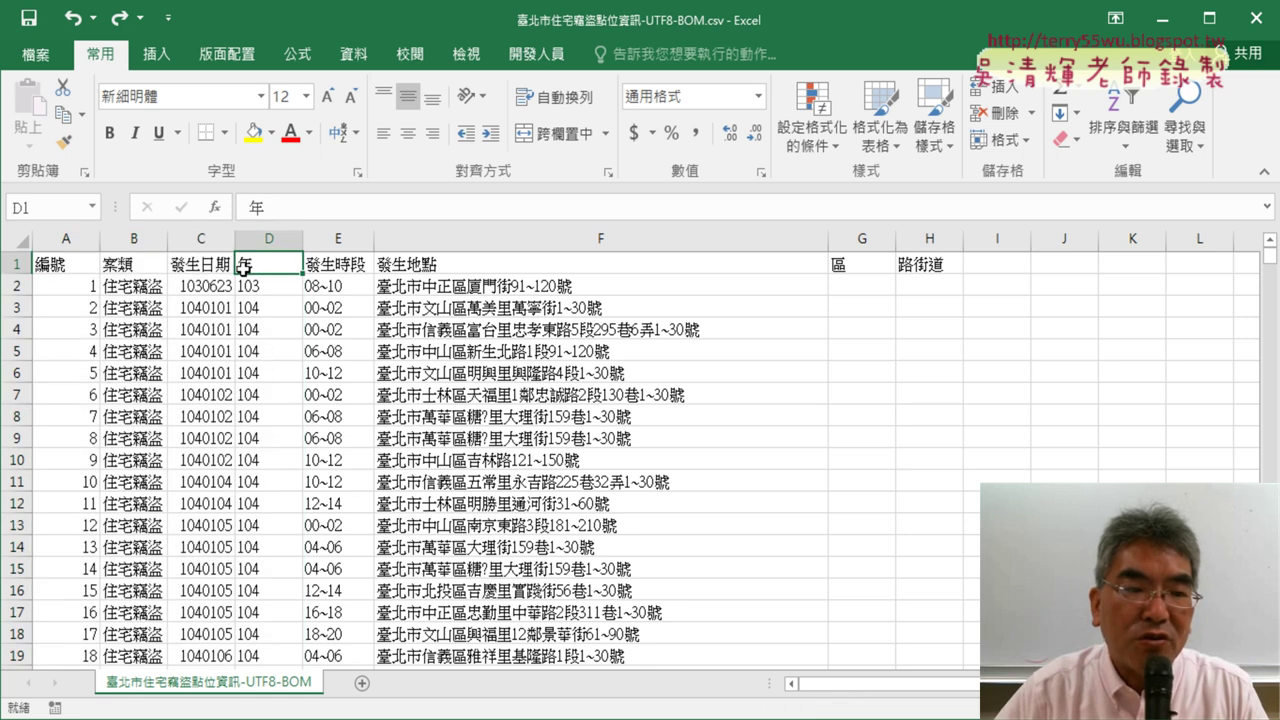
{"action": "left_click", "coordinate": [159, 57]}
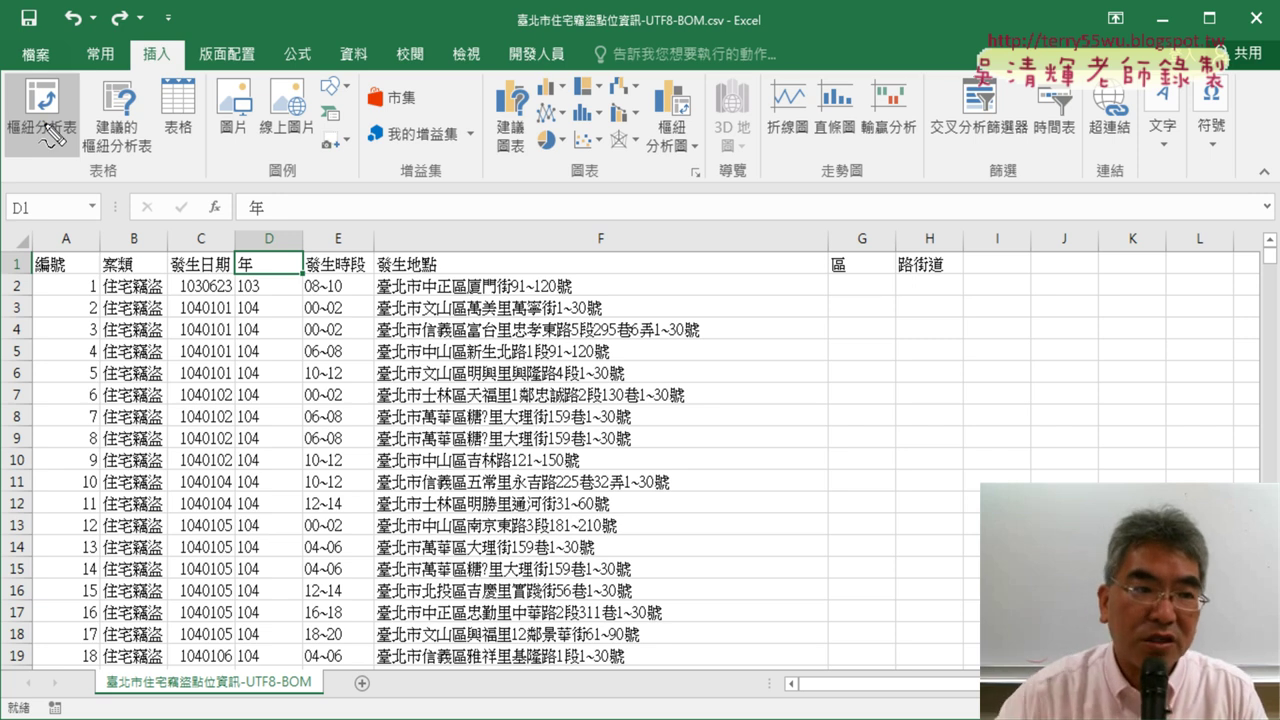
{"action": "left_click_drag", "start_coordinate": [182, 78], "coordinate": [192, 66]}
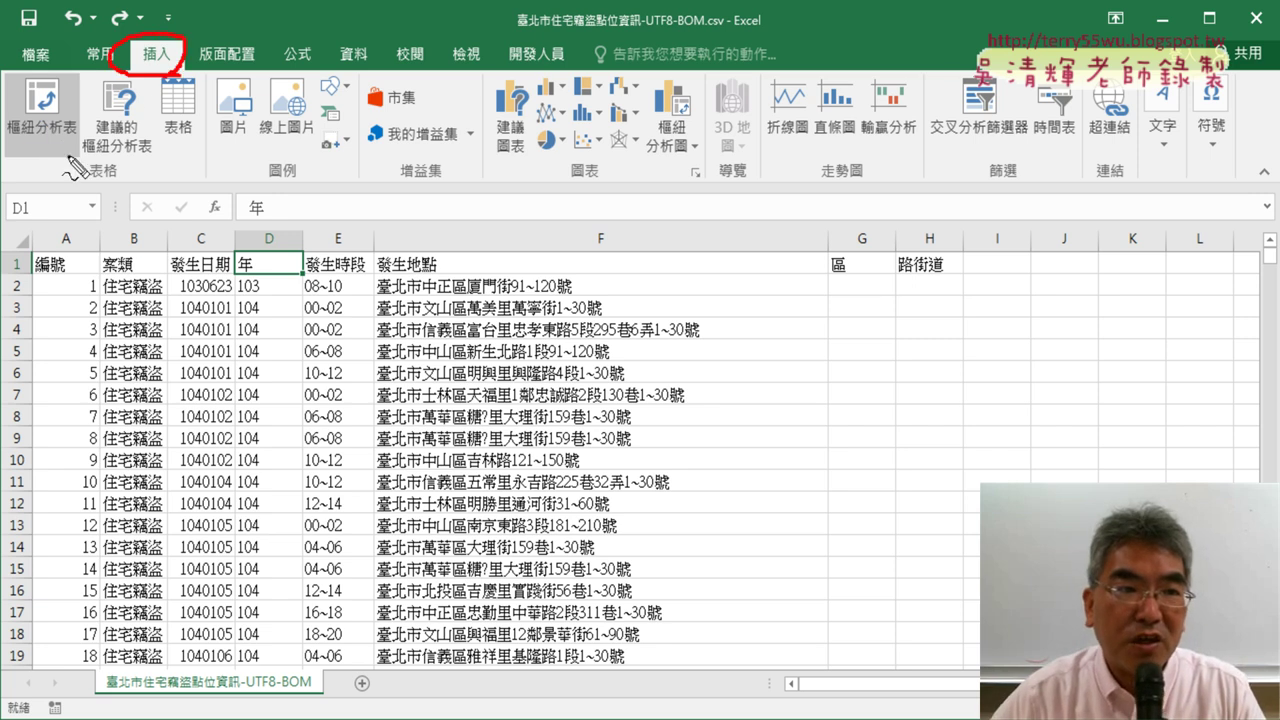
{"action": "left_click_drag", "start_coordinate": [85, 160], "coordinate": [80, 148]}
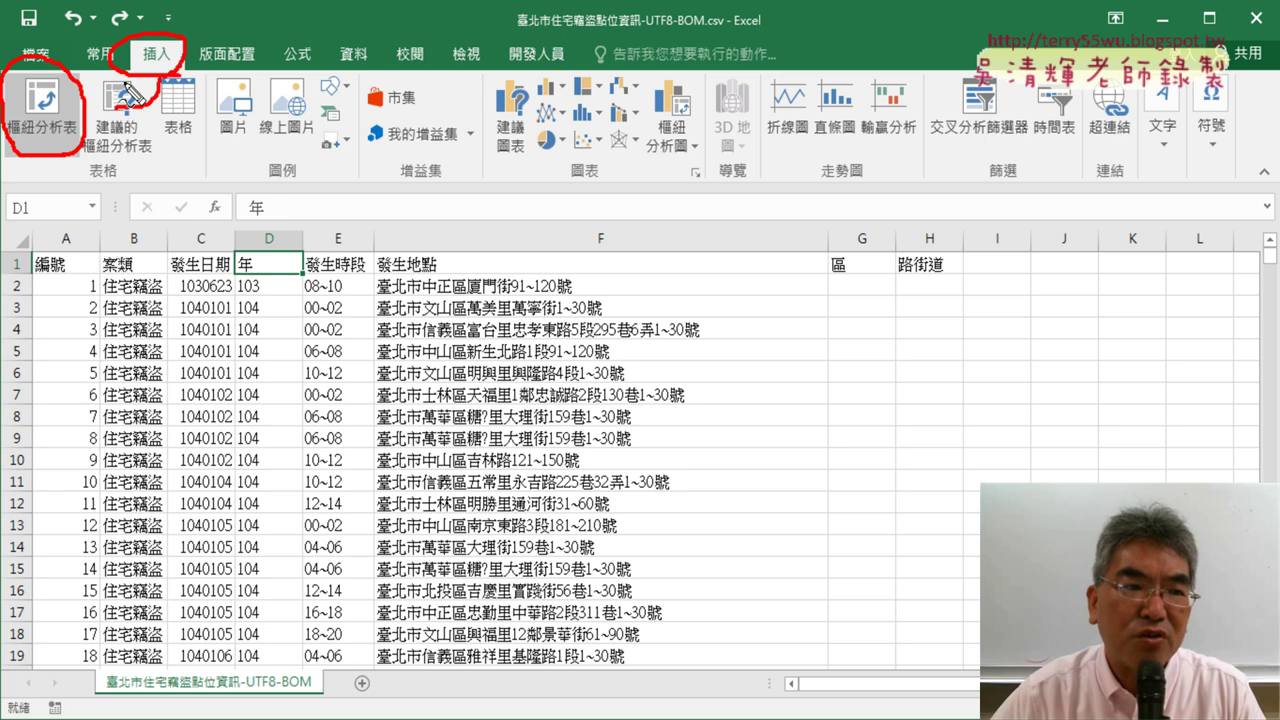
{"action": "key", "text": "Escape"}
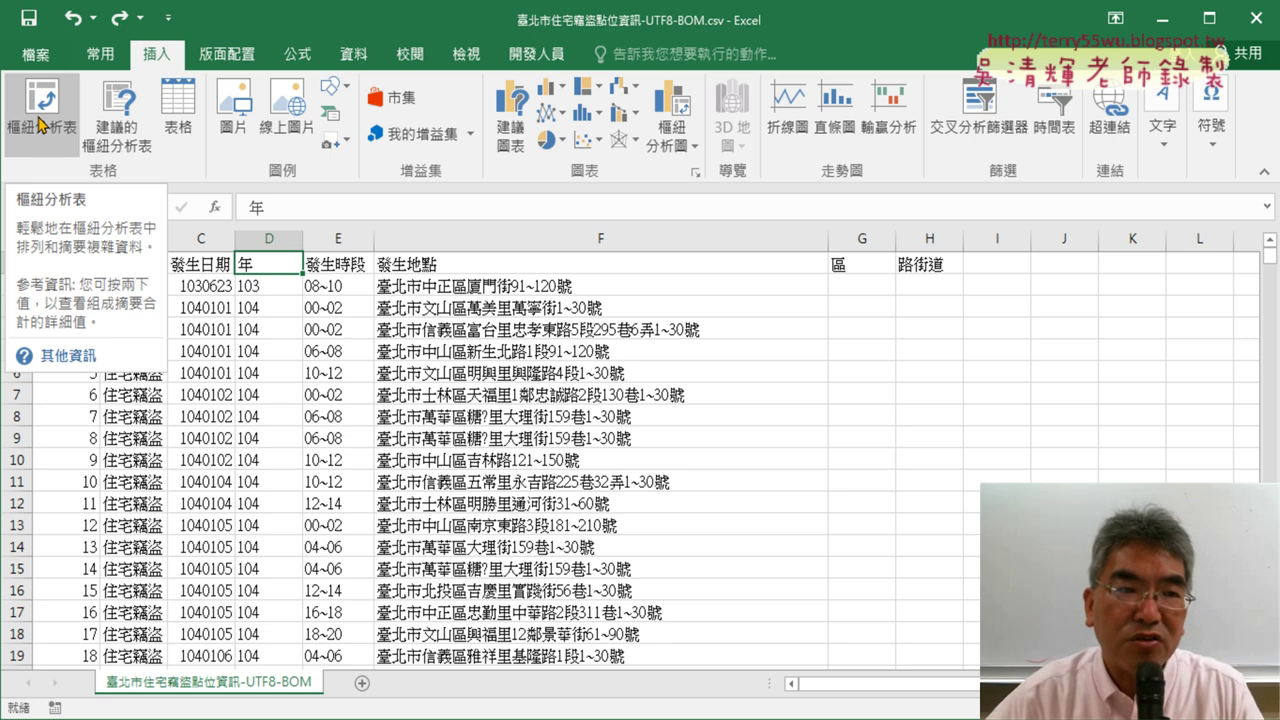
{"action": "left_click", "coordinate": [58, 110]}
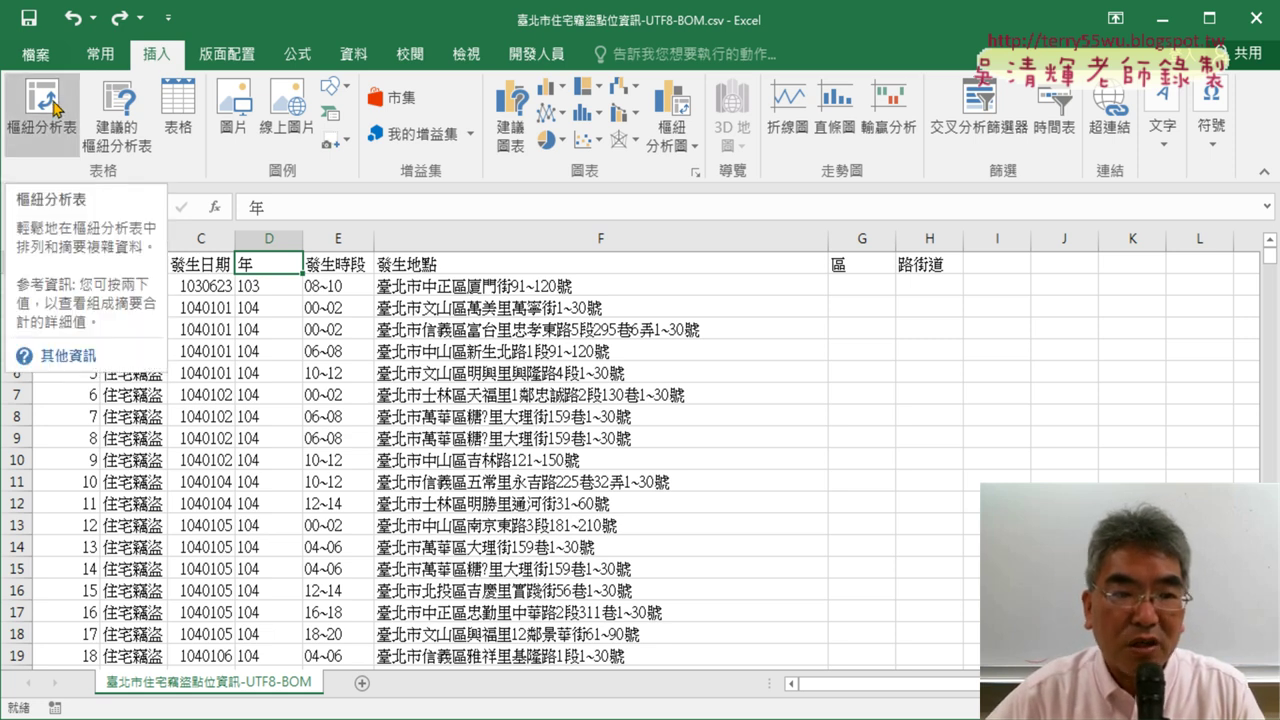
Create a pivot table from range $A$1:$H$3851 placed on a new worksheet (新工作表)
{"action": "left_click", "coordinate": [55, 108]}
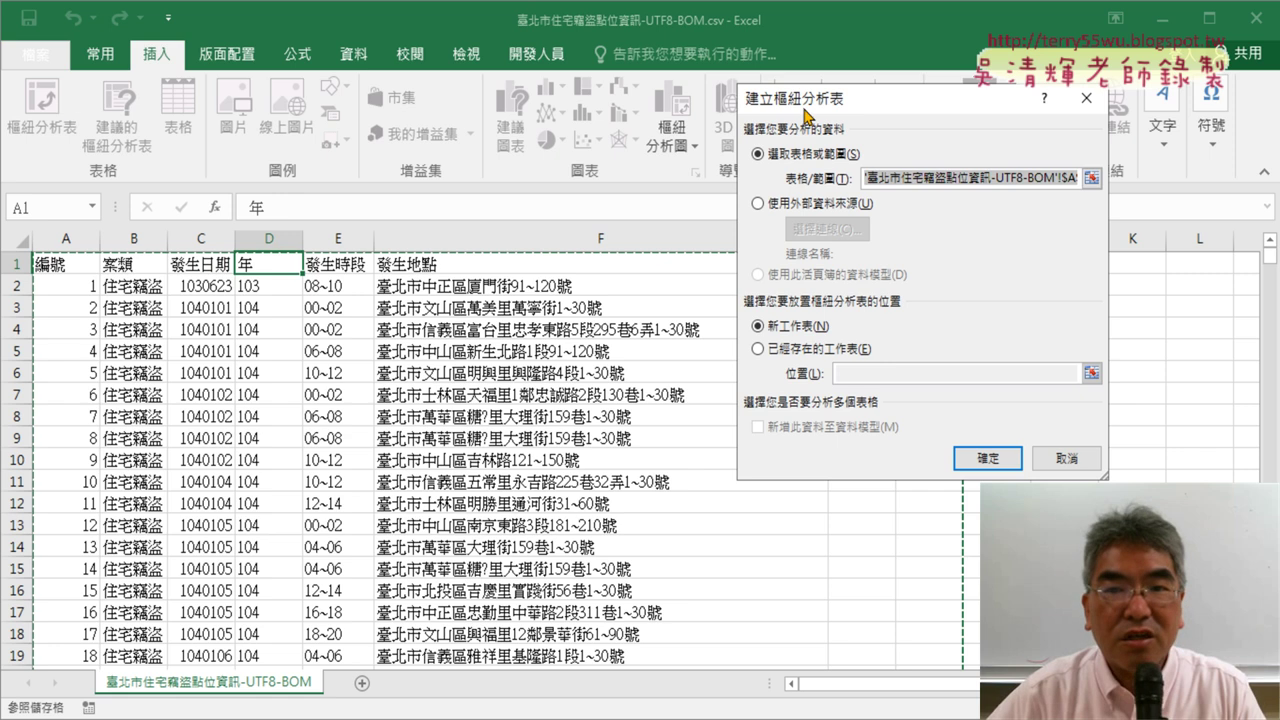
{"action": "left_click_drag", "start_coordinate": [603, 118], "coordinate": [407, 123]}
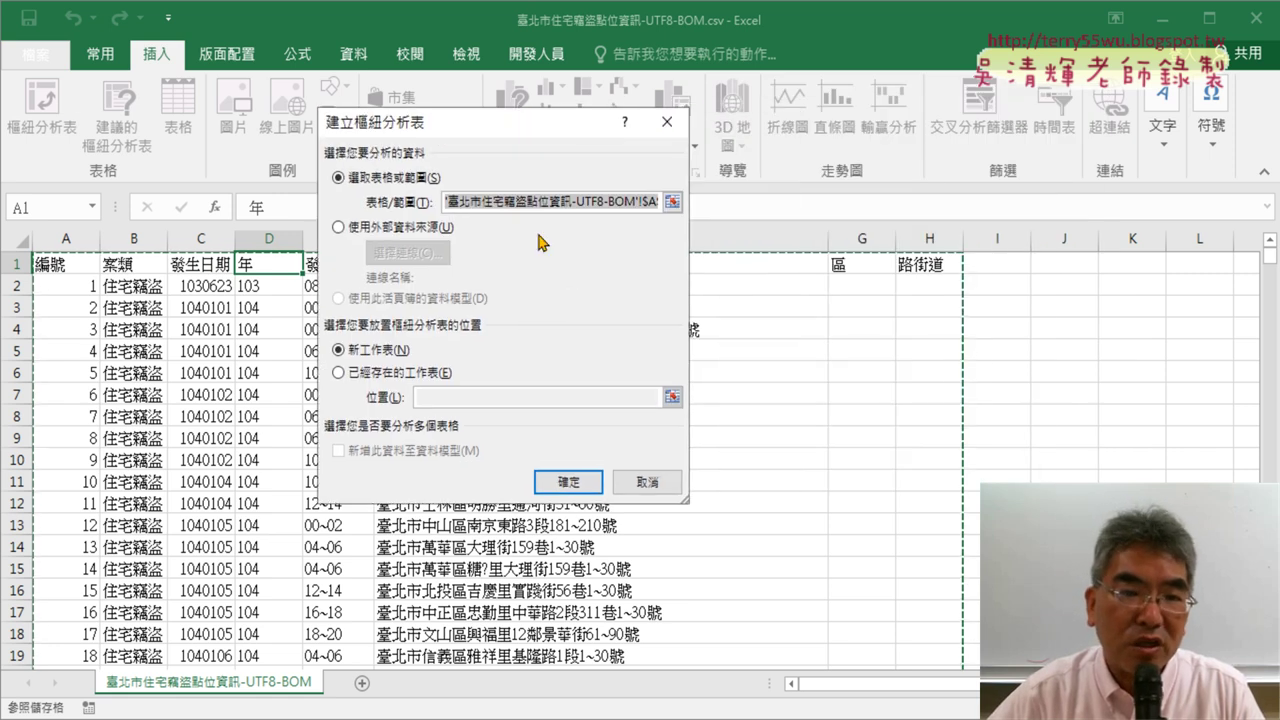
{"action": "left_click", "coordinate": [544, 201]}
{"action": "left_click_drag", "start_coordinate": [544, 201], "coordinate": [814, 202]}
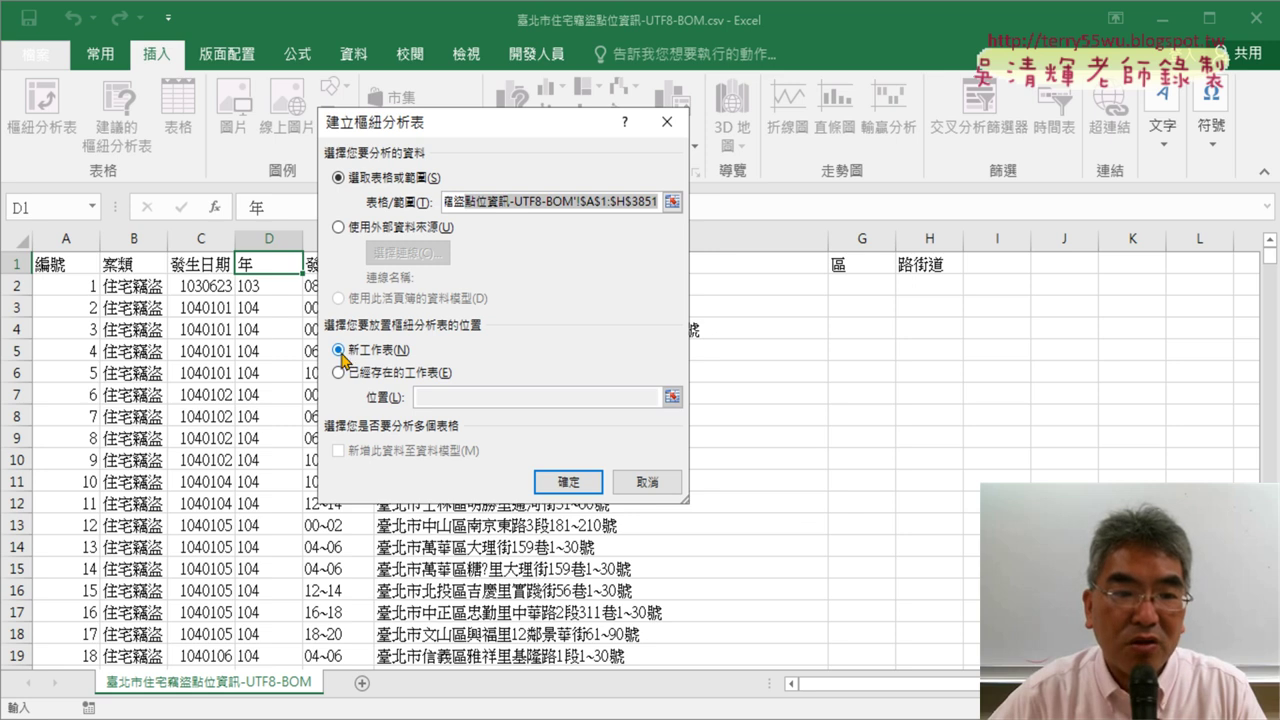
{"action": "left_click", "coordinate": [364, 356]}
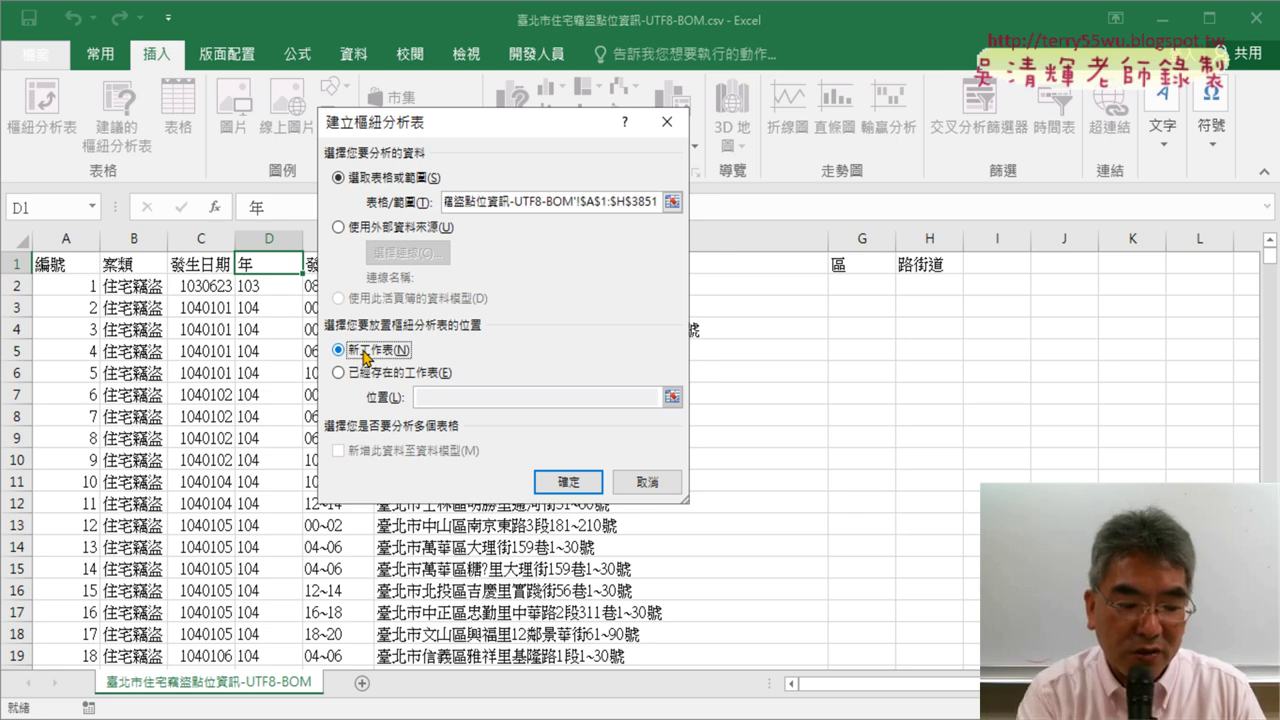
{"action": "left_click_drag", "start_coordinate": [400, 366], "coordinate": [430, 330]}
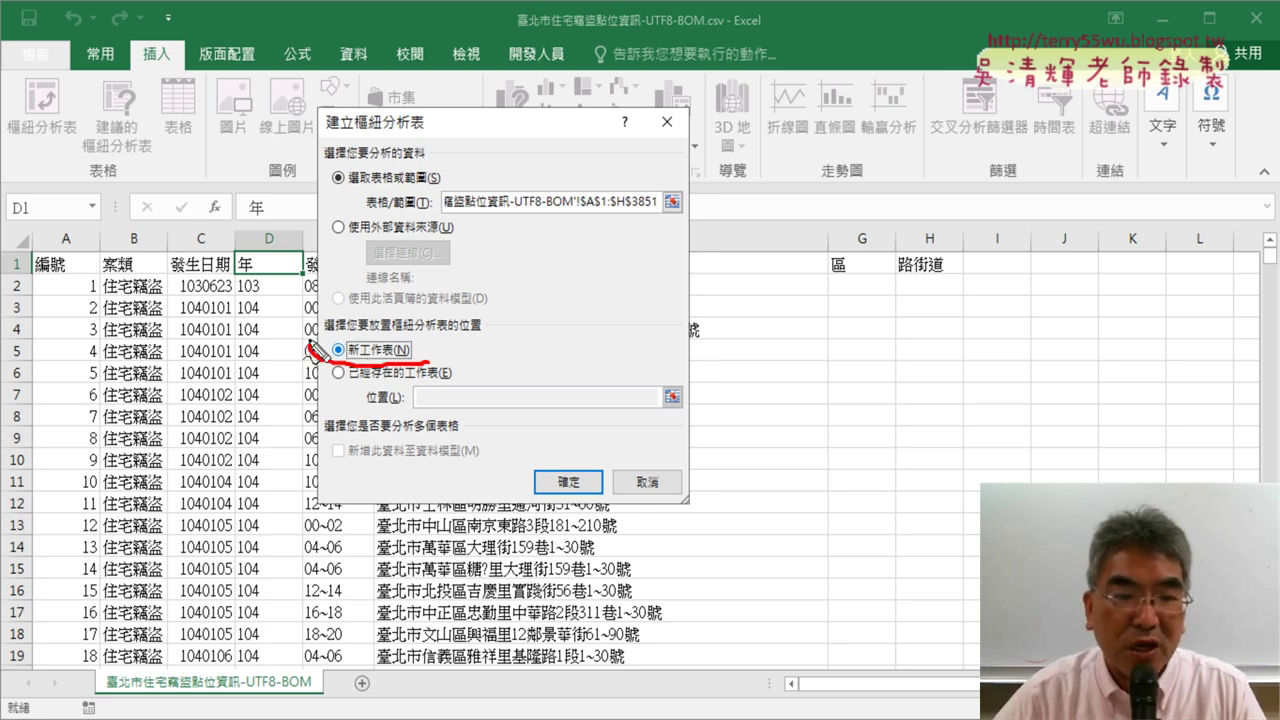
{"action": "mouse_move", "coordinate": [210, 692]}
{"action": "left_mouse_down"}
{"action": "mouse_move", "coordinate": [62, 648]}
{"action": "mouse_move", "coordinate": [88, 648]}
{"action": "mouse_move", "coordinate": [100, 708]}
{"action": "left_mouse_up"}
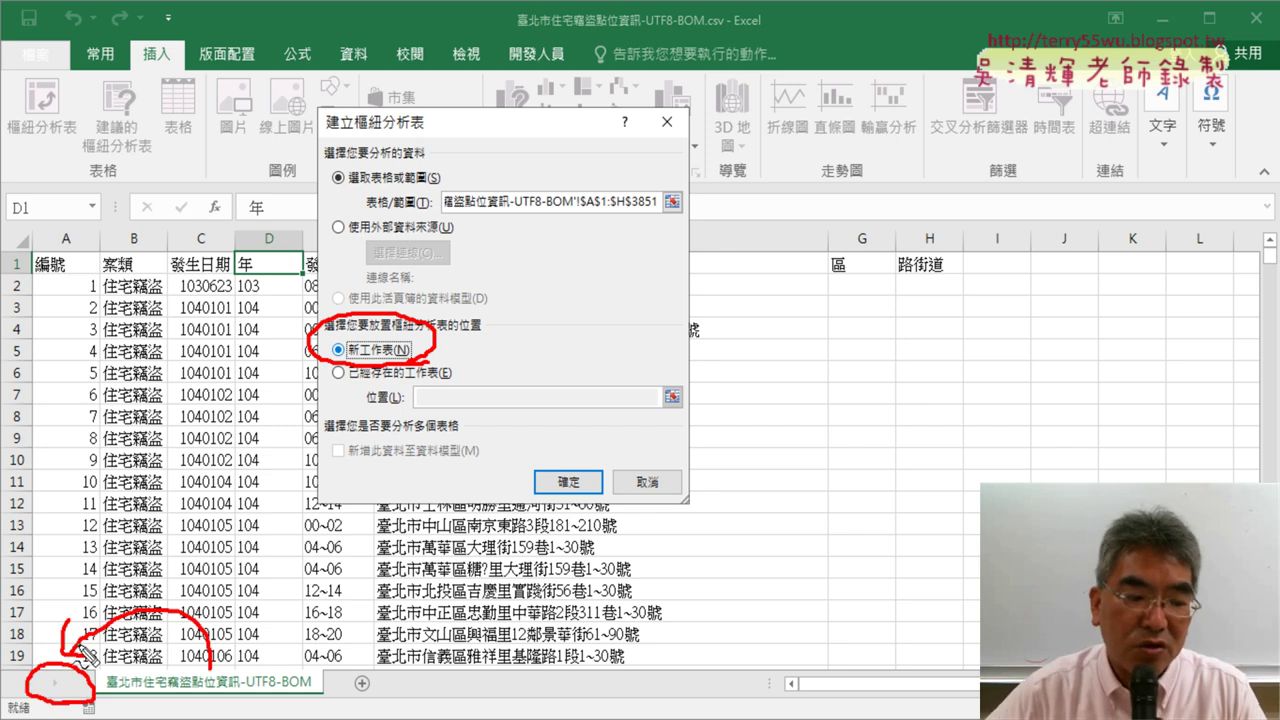
{"action": "key", "text": "Escape"}
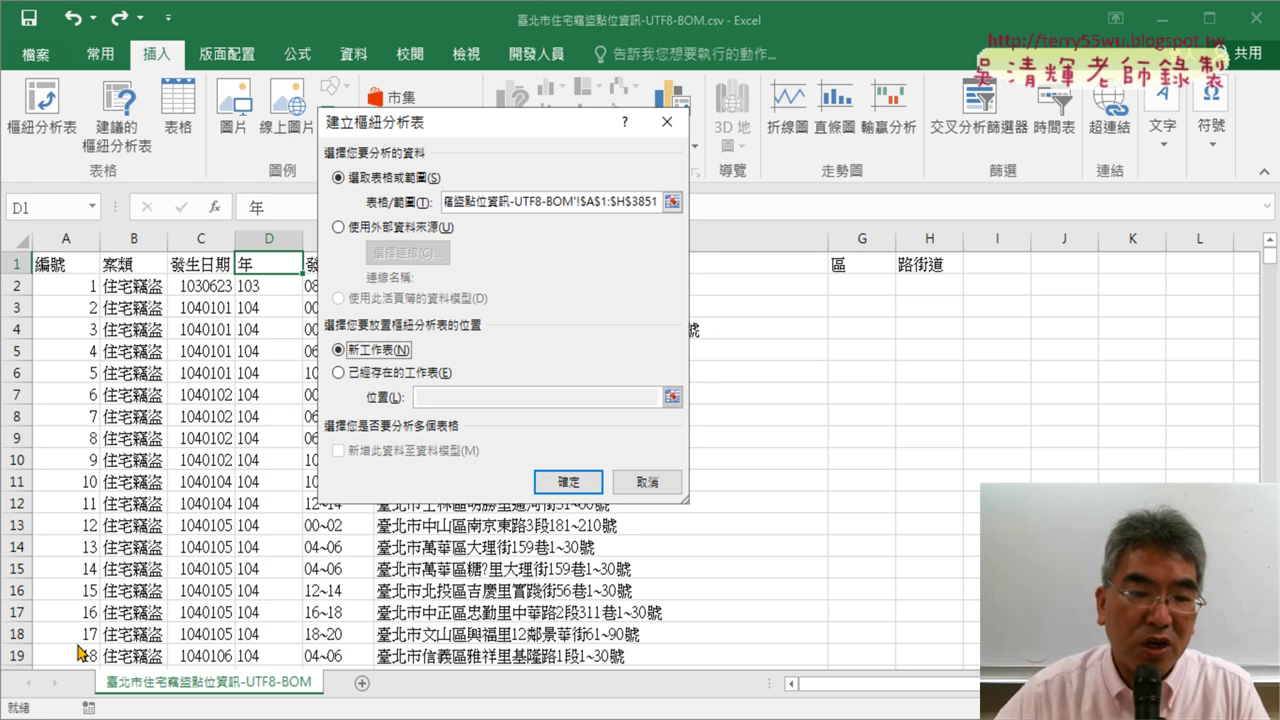
{"action": "left_click", "coordinate": [565, 483]}
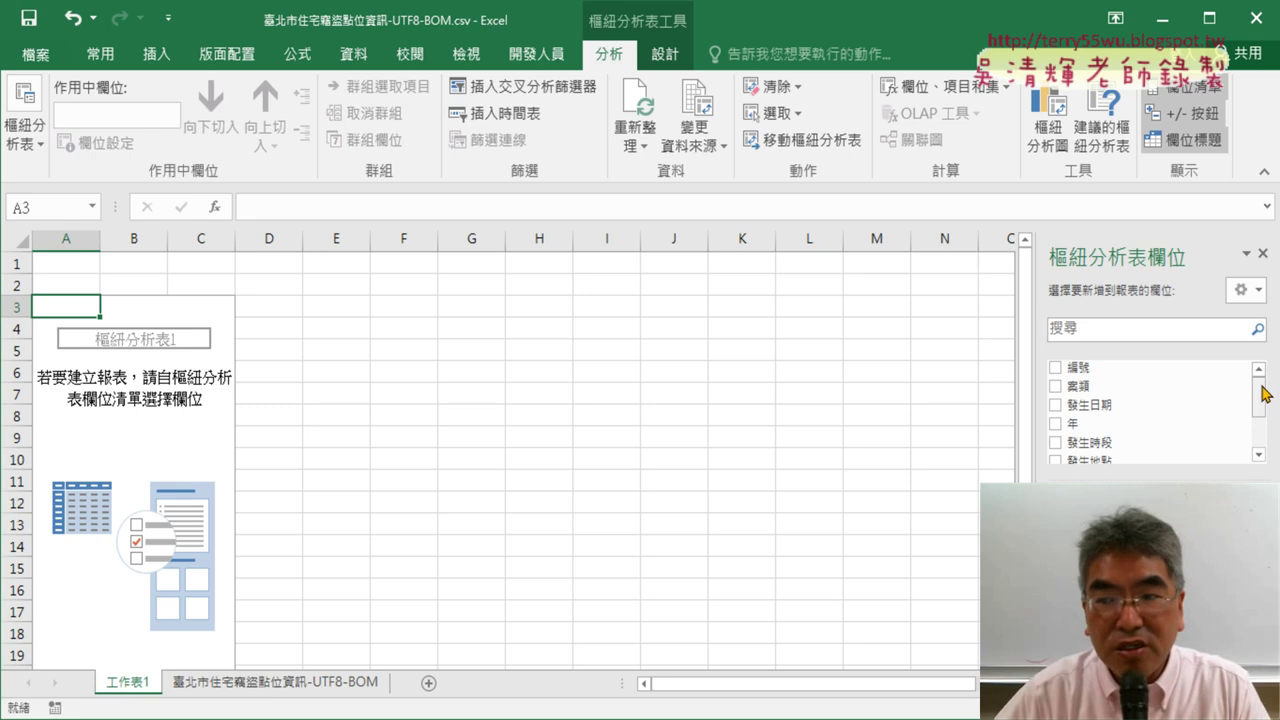
Add 年 to the Values area as 計數 - 年, counting cases for years 102–113, totalling 3850
{"action": "left_click_drag", "start_coordinate": [1263, 393], "coordinate": [1263, 418]}
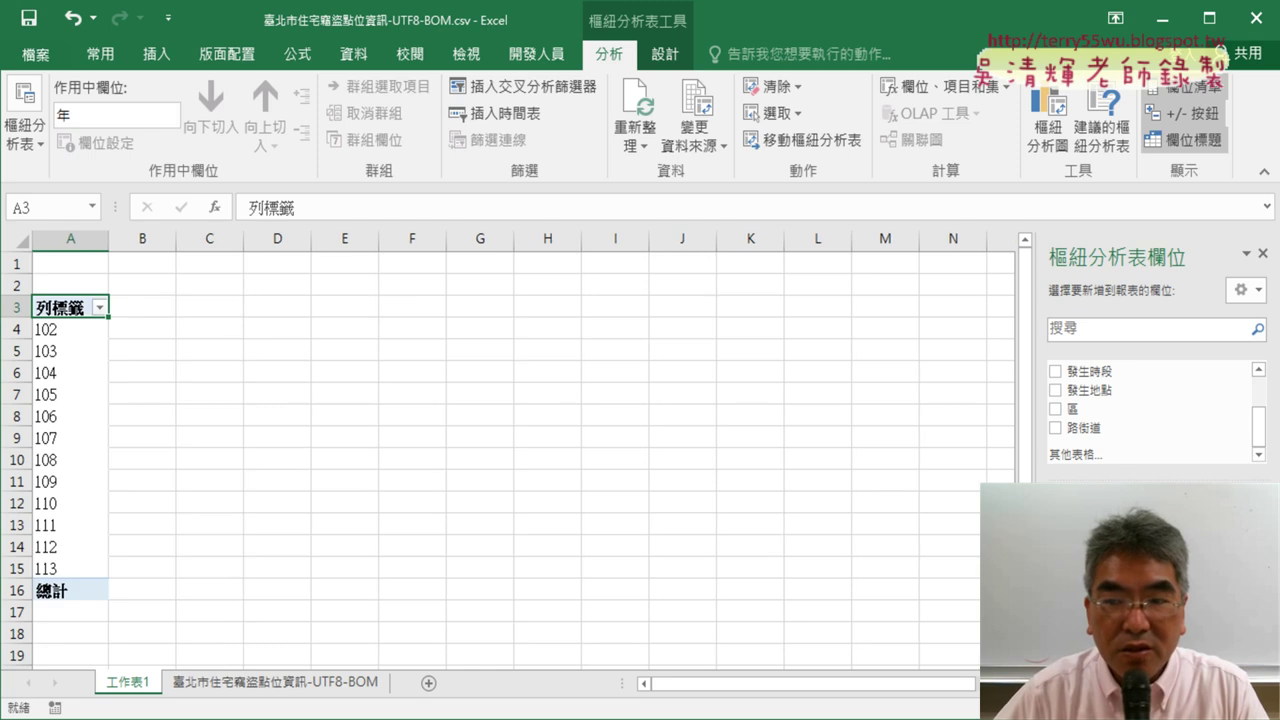
{"action": "left_click_drag", "start_coordinate": [1259, 424], "coordinate": [1259, 398]}
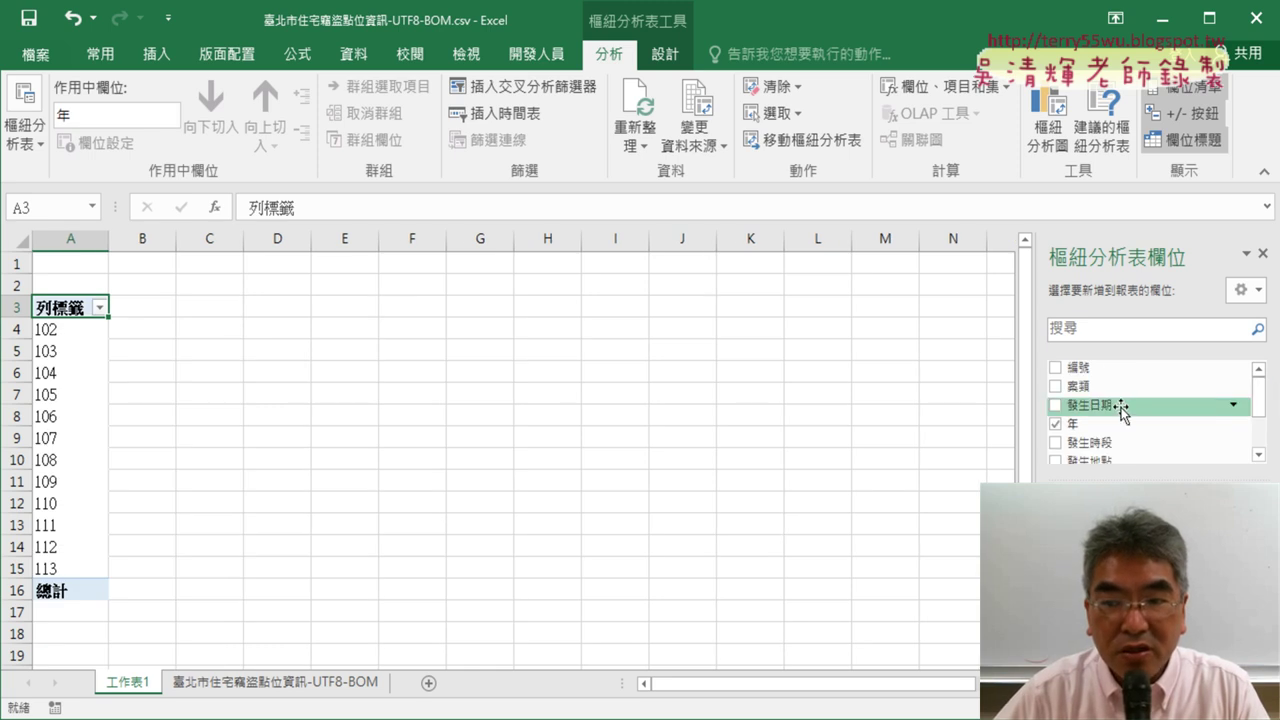
{"action": "left_click_drag", "start_coordinate": [1121, 410], "coordinate": [1110, 500]}
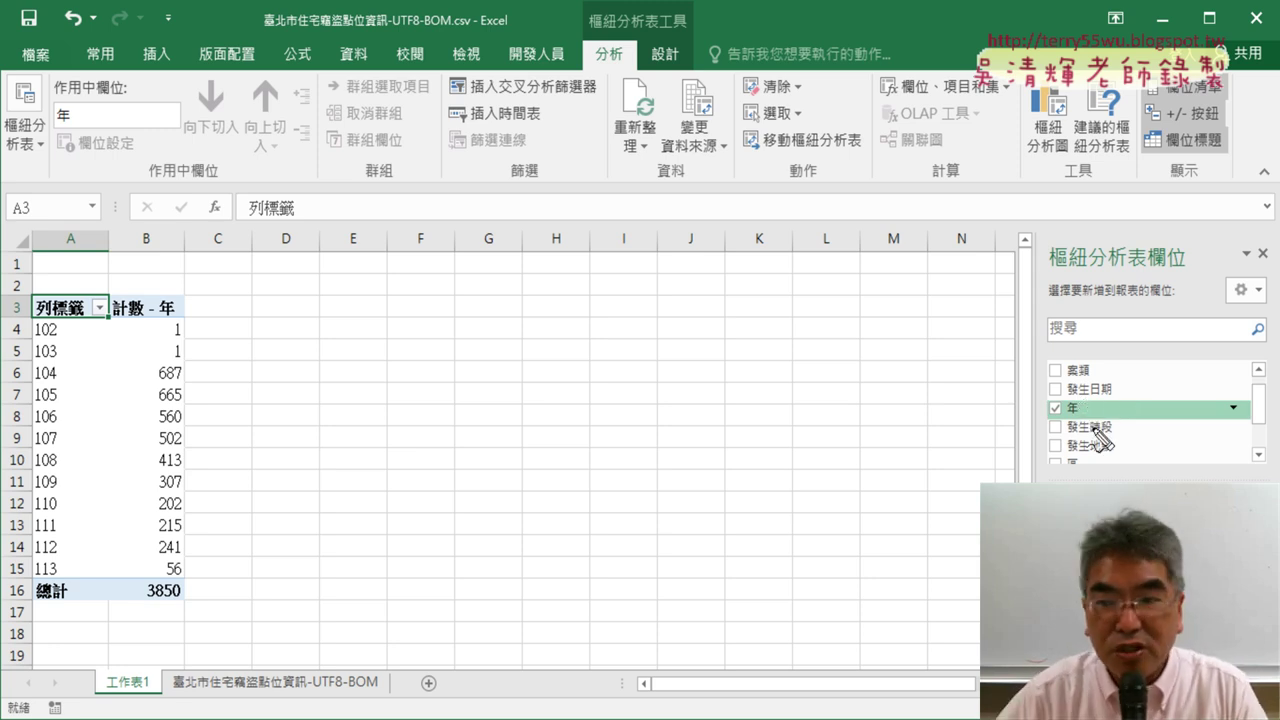
{"action": "mouse_move", "coordinate": [1088, 423]}
{"action": "left_mouse_down"}
{"action": "mouse_move", "coordinate": [1040, 406]}
{"action": "mouse_move", "coordinate": [1085, 472]}
{"action": "left_mouse_up"}
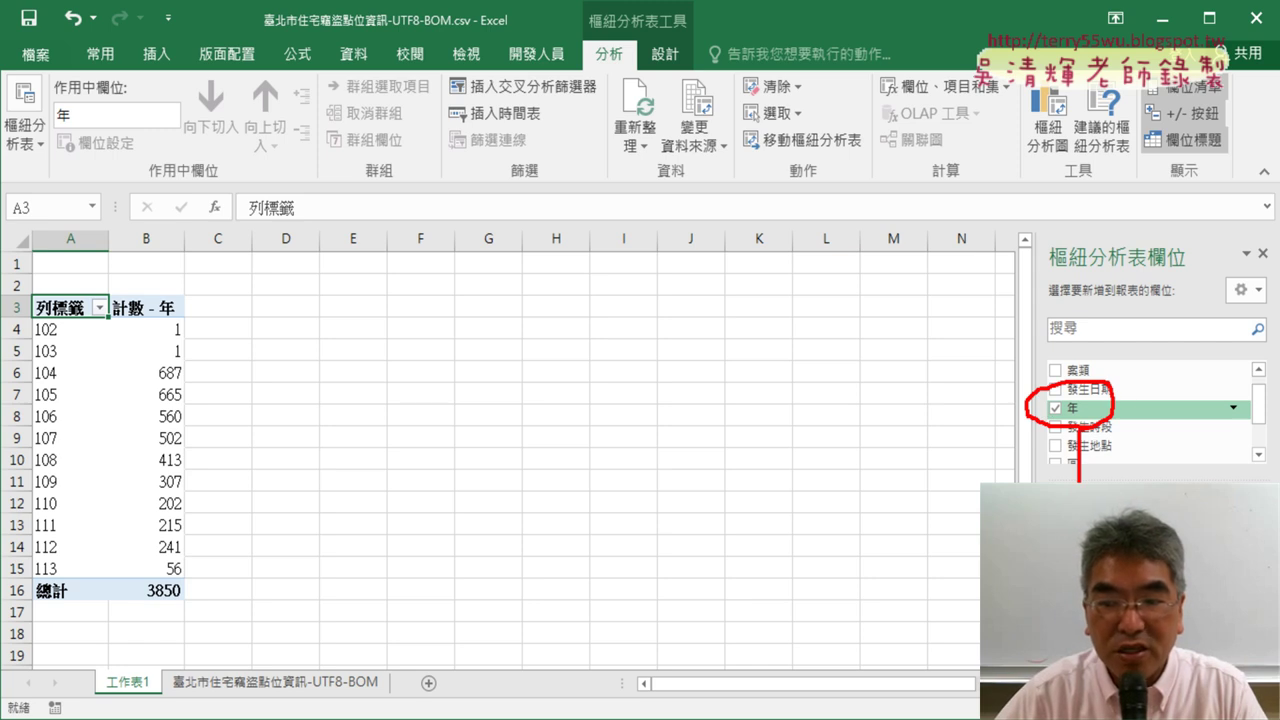
{"action": "left_click_drag", "start_coordinate": [1100, 428], "coordinate": [1137, 482]}
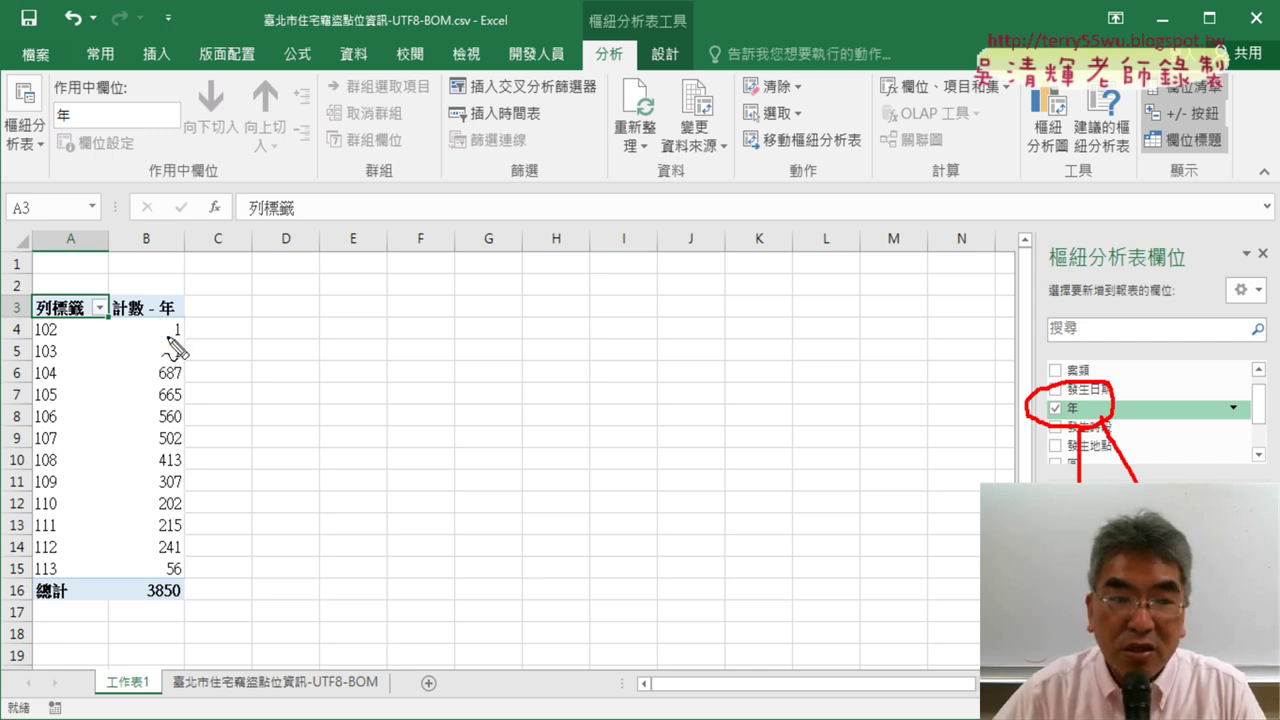
{"action": "left_click_drag", "start_coordinate": [27, 339], "coordinate": [55, 338]}
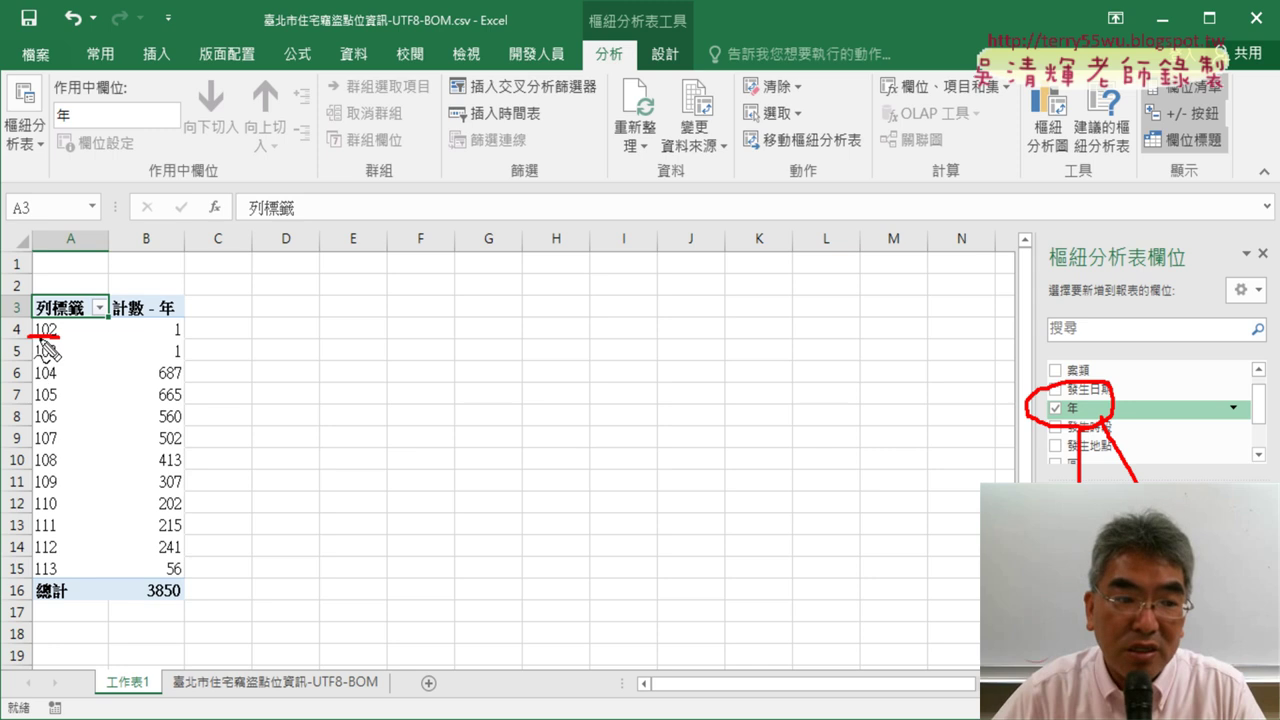
{"action": "left_click_drag", "start_coordinate": [170, 341], "coordinate": [186, 340]}
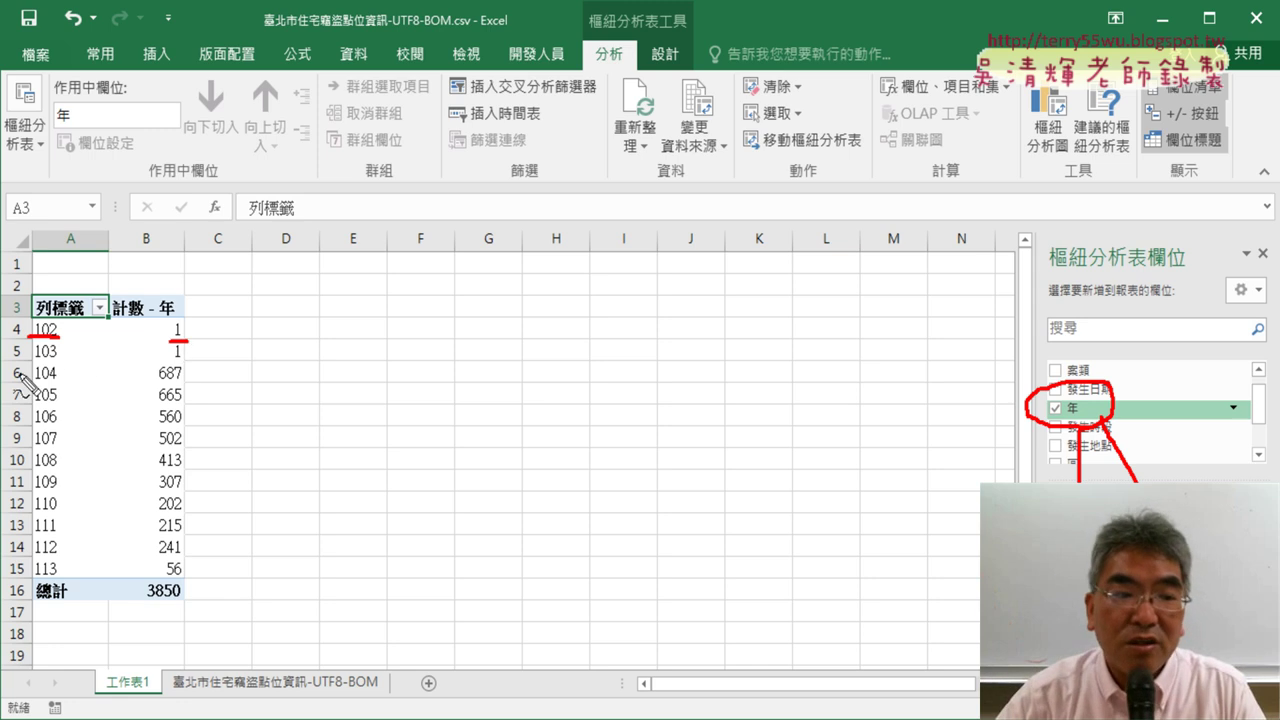
{"action": "left_click_drag", "start_coordinate": [30, 382], "coordinate": [57, 381]}
{"action": "left_click_drag", "start_coordinate": [150, 381], "coordinate": [182, 379]}
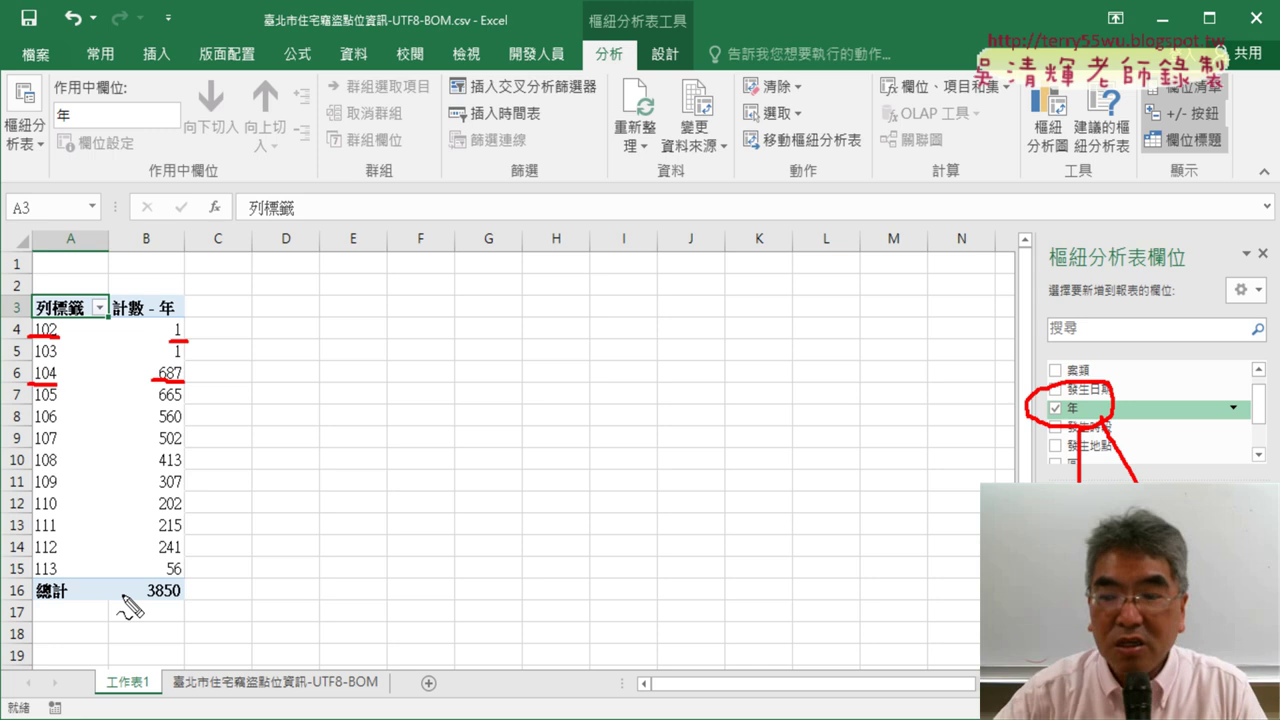
{"action": "key", "text": "Escape"}
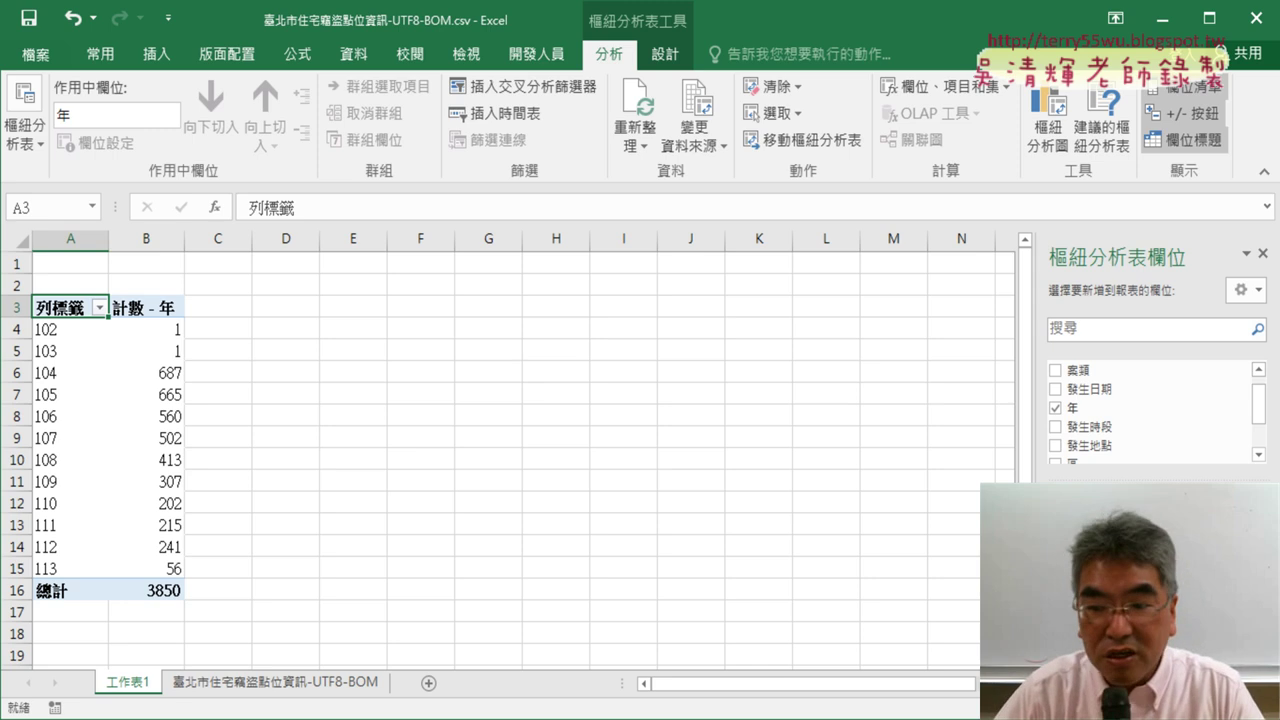
{"action": "scroll", "coordinate": [1097, 429], "scroll_direction": "down", "scroll_amount": 1}
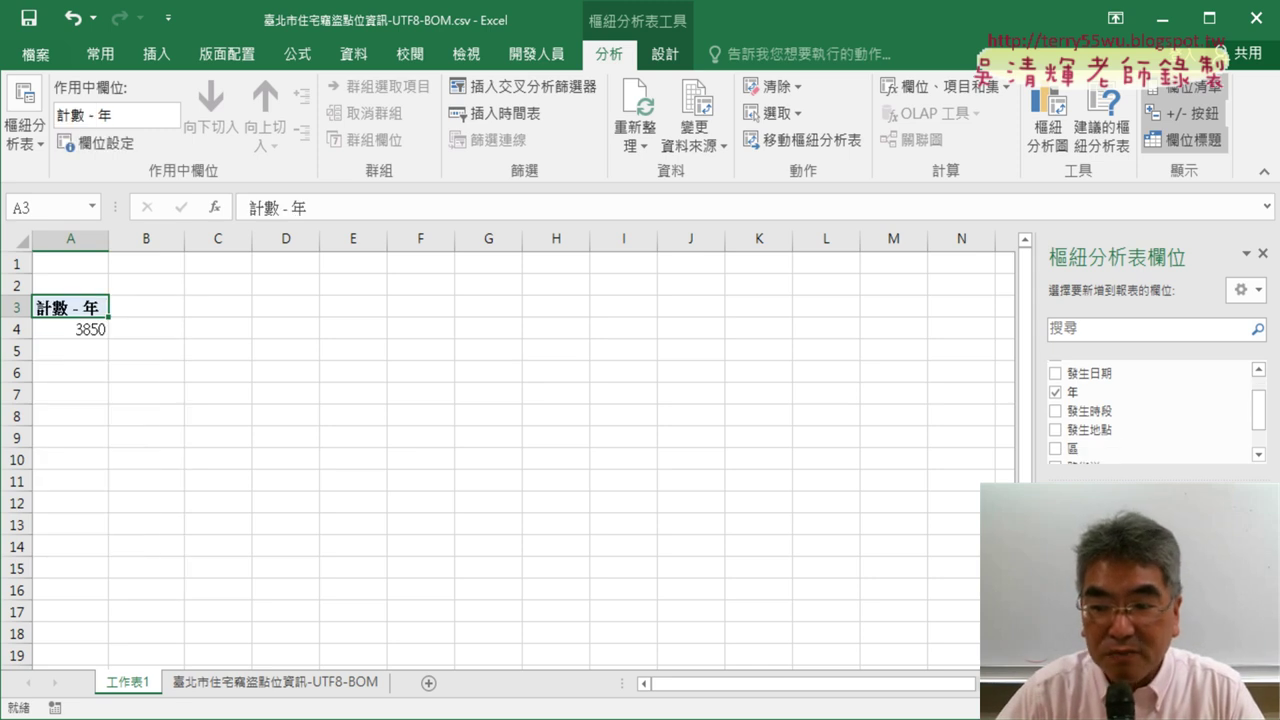
{"action": "left_click", "coordinate": [1055, 392]}
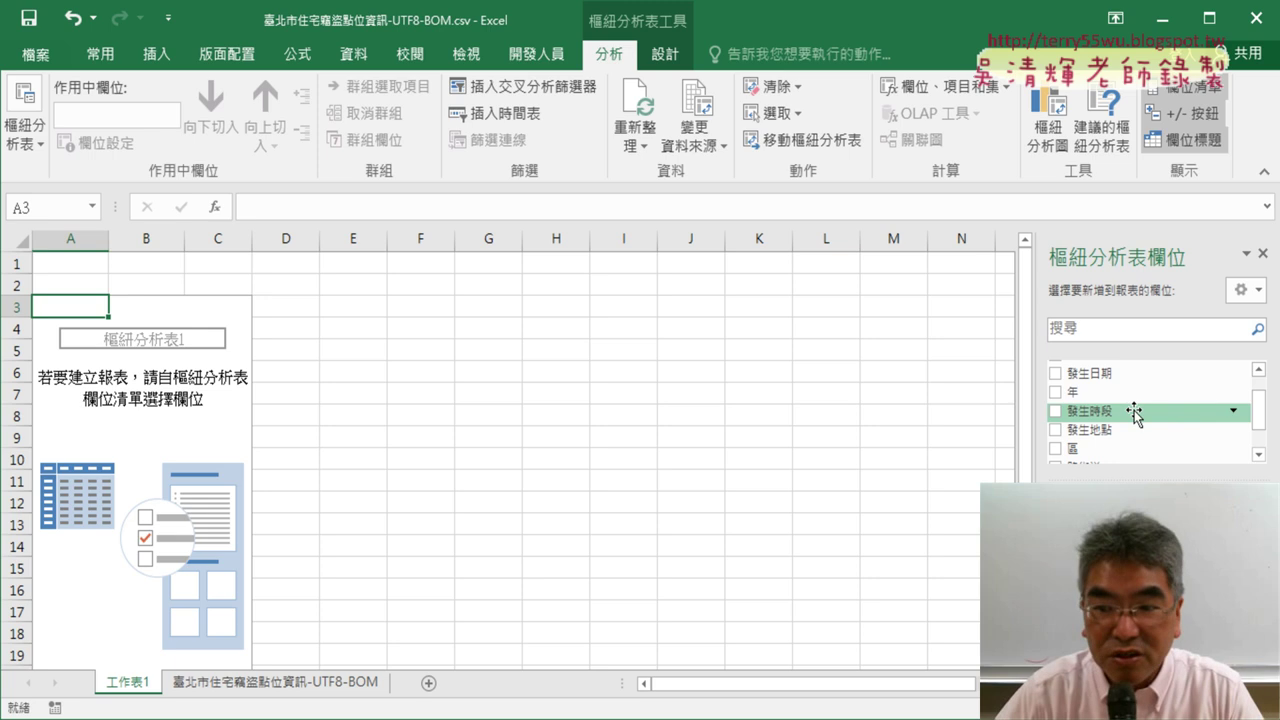
{"action": "left_click", "coordinate": [1070, 394]}
{"action": "scroll", "coordinate": [1080, 394], "scroll_direction": "down", "scroll_amount": 1}
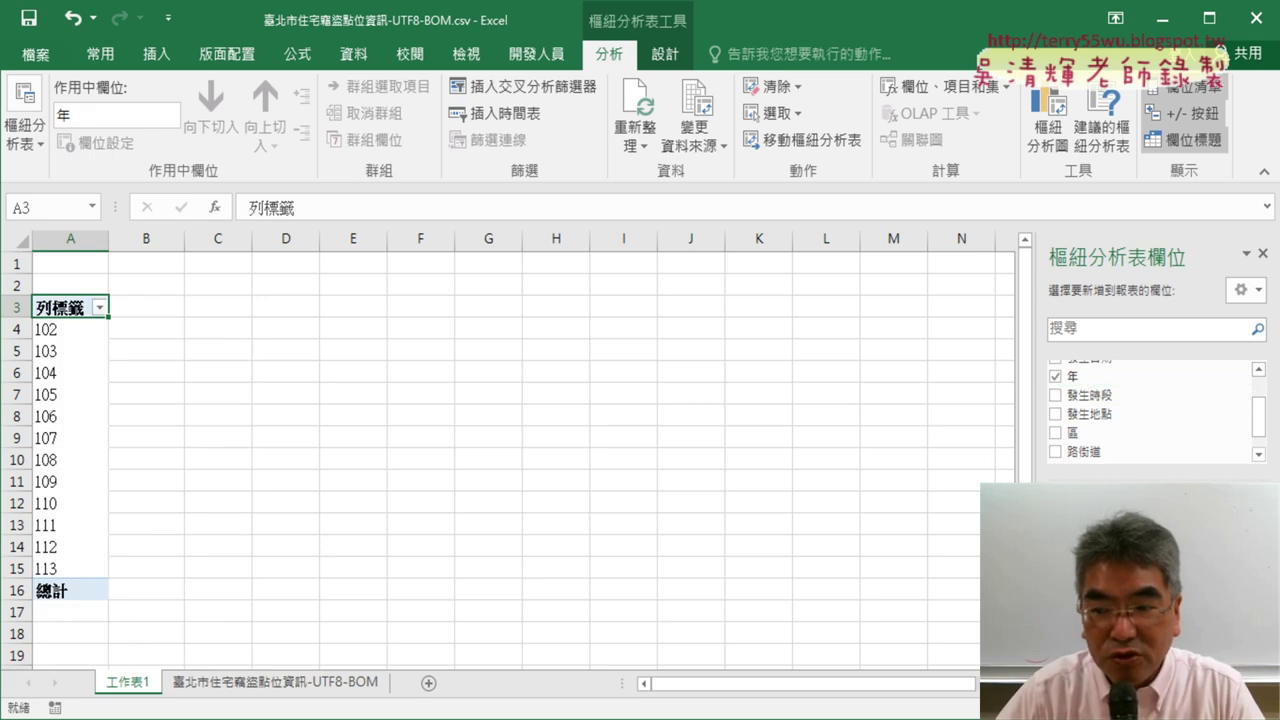
{"action": "left_click_drag", "start_coordinate": [1070, 376], "coordinate": [1200, 620]}
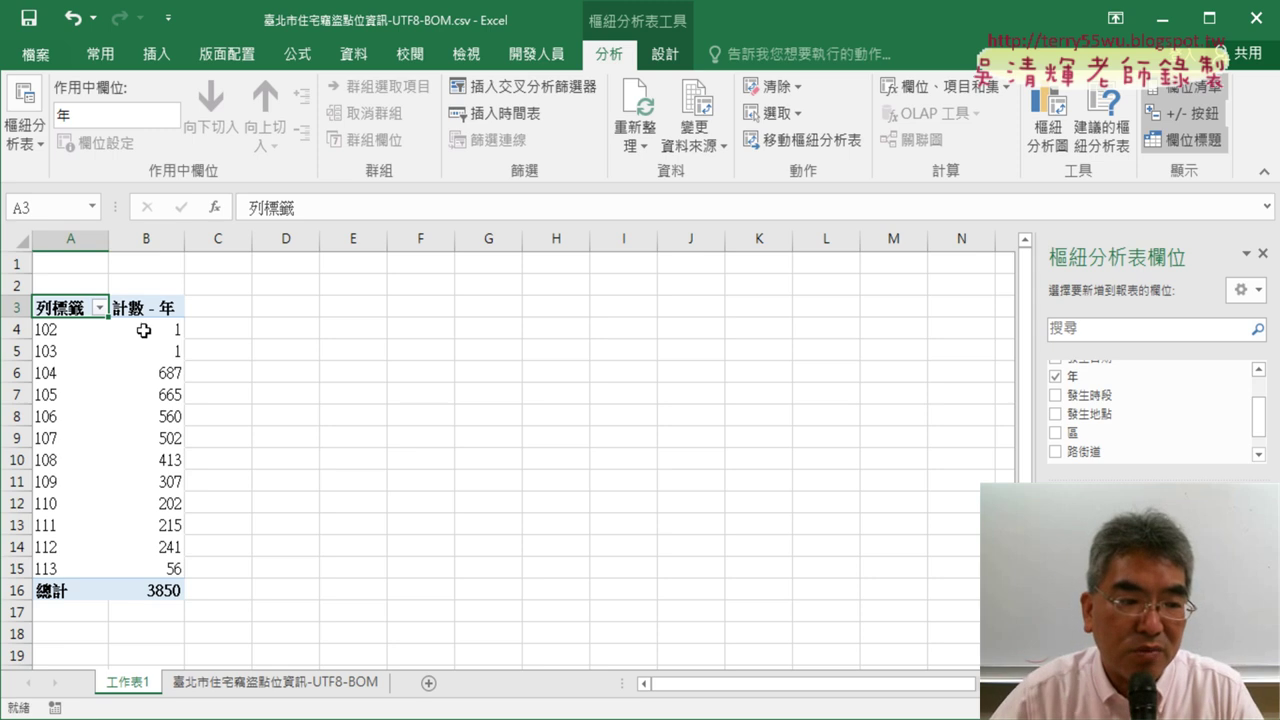
{"action": "left_click_drag", "start_coordinate": [23, 331], "coordinate": [23, 350]}
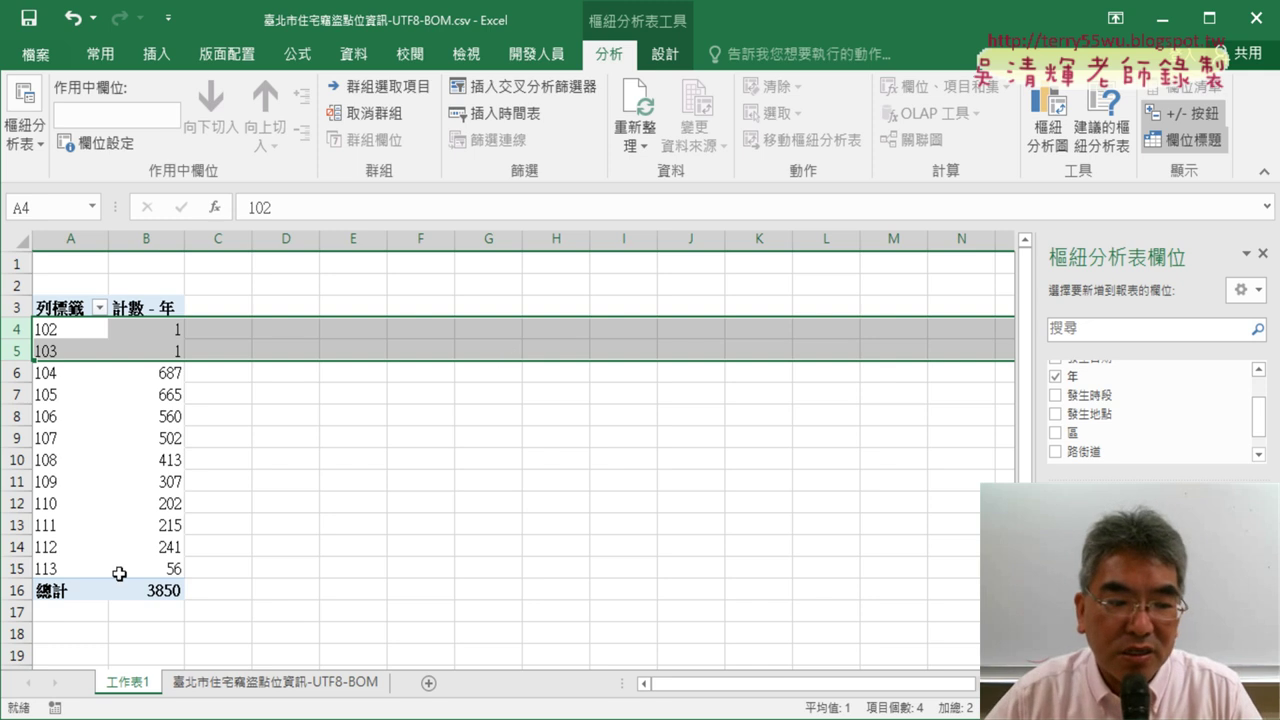
{"action": "left_click", "coordinate": [24, 568]}
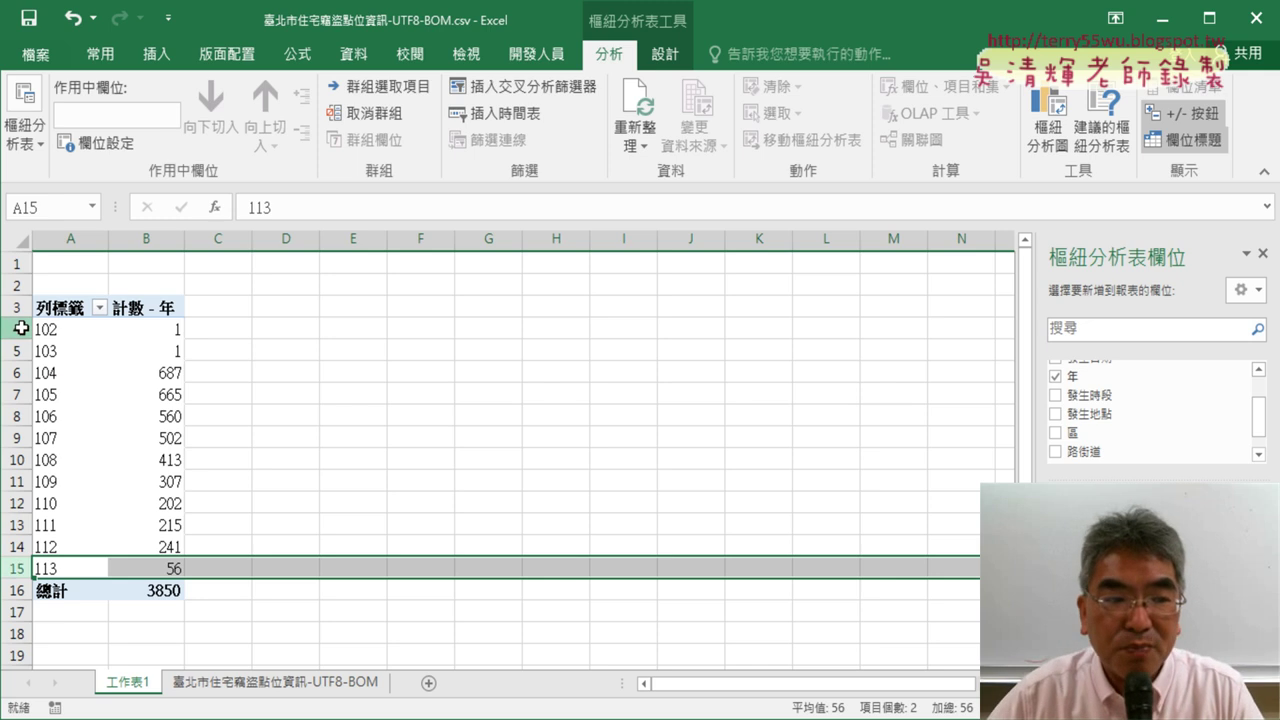
{"action": "left_click_drag", "start_coordinate": [20, 327], "coordinate": [28, 349]}
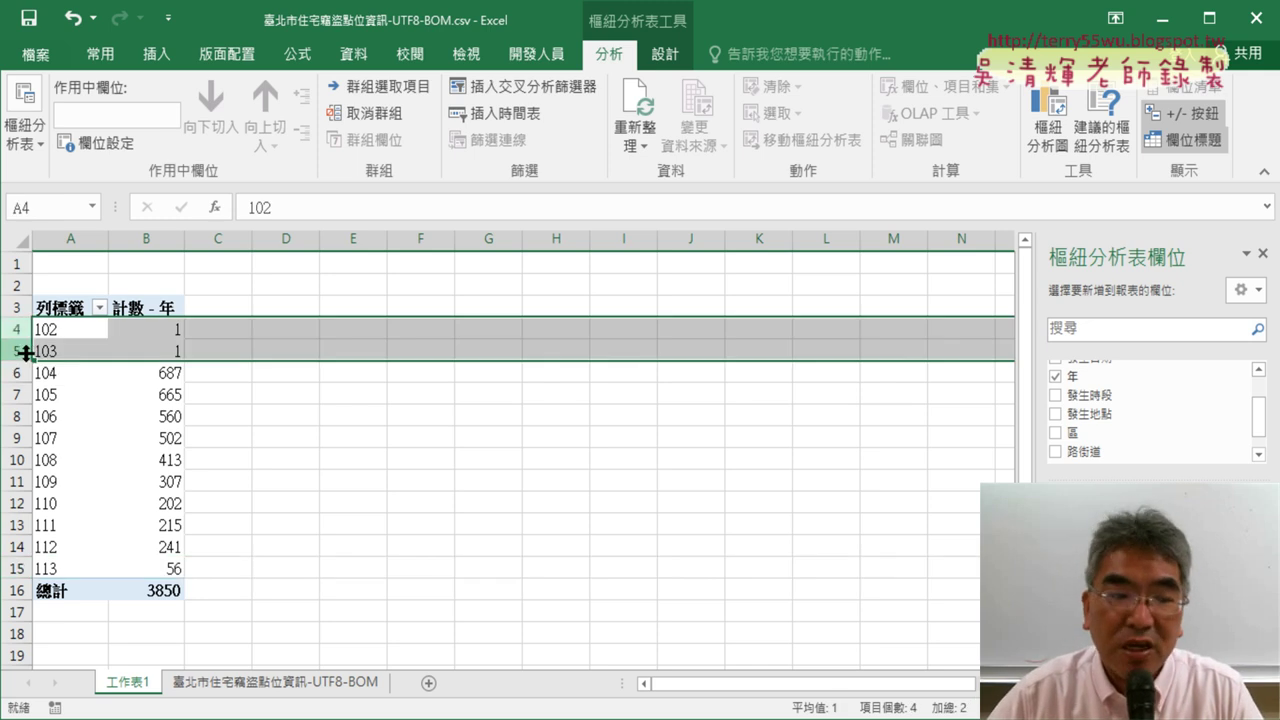
{"action": "left_click", "coordinate": [20, 568]}
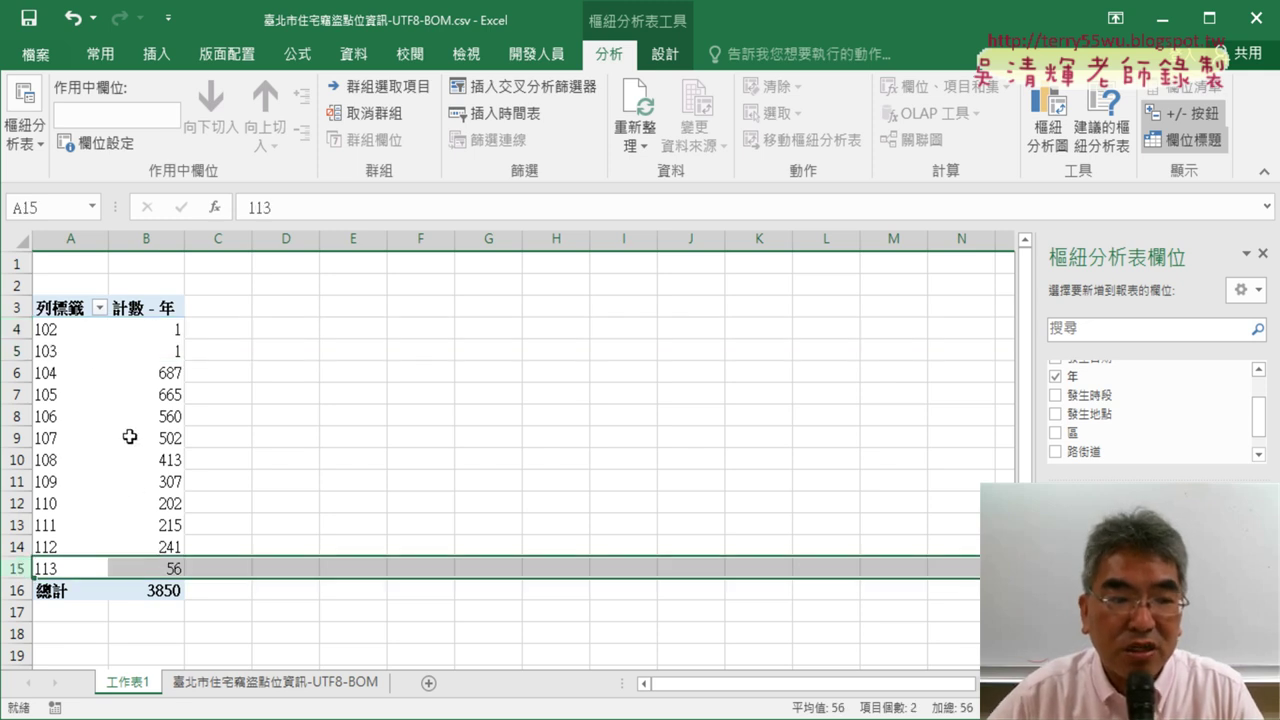
Uncheck years 102, 103 and 113 in the Row Labels filter, leaving 104–112
{"action": "left_click", "coordinate": [100, 311]}
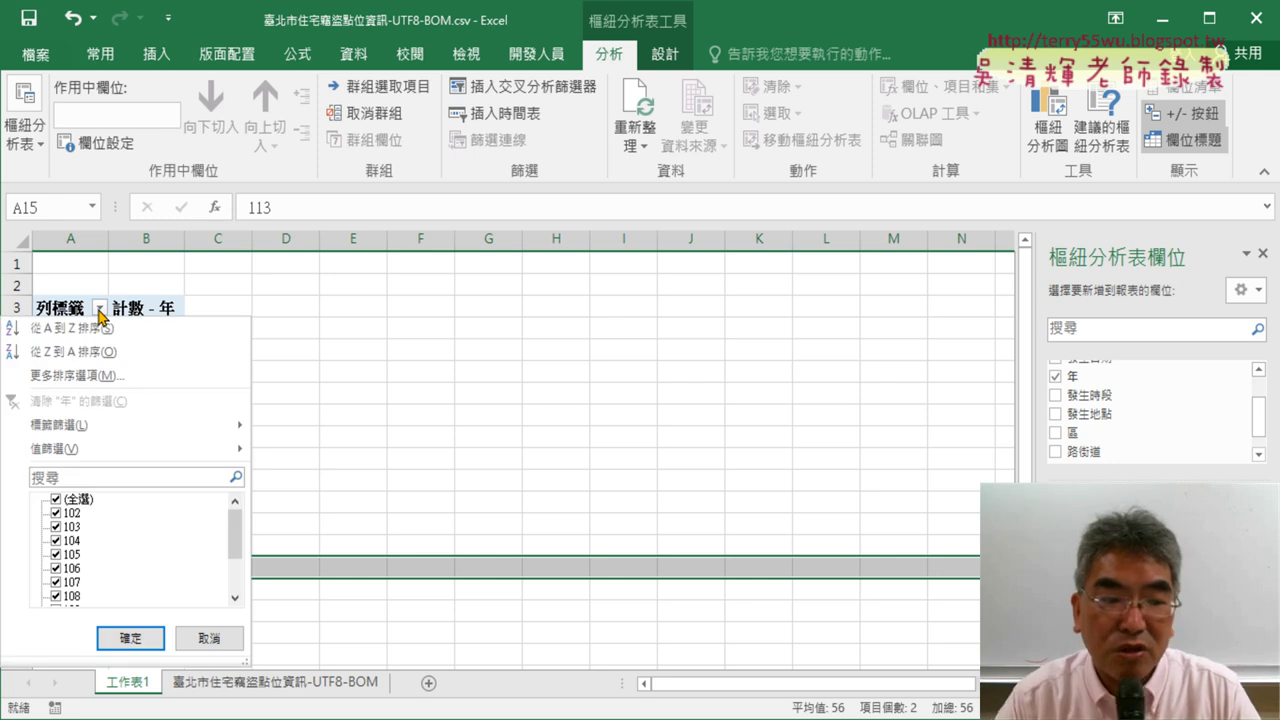
{"action": "left_click", "coordinate": [58, 513]}
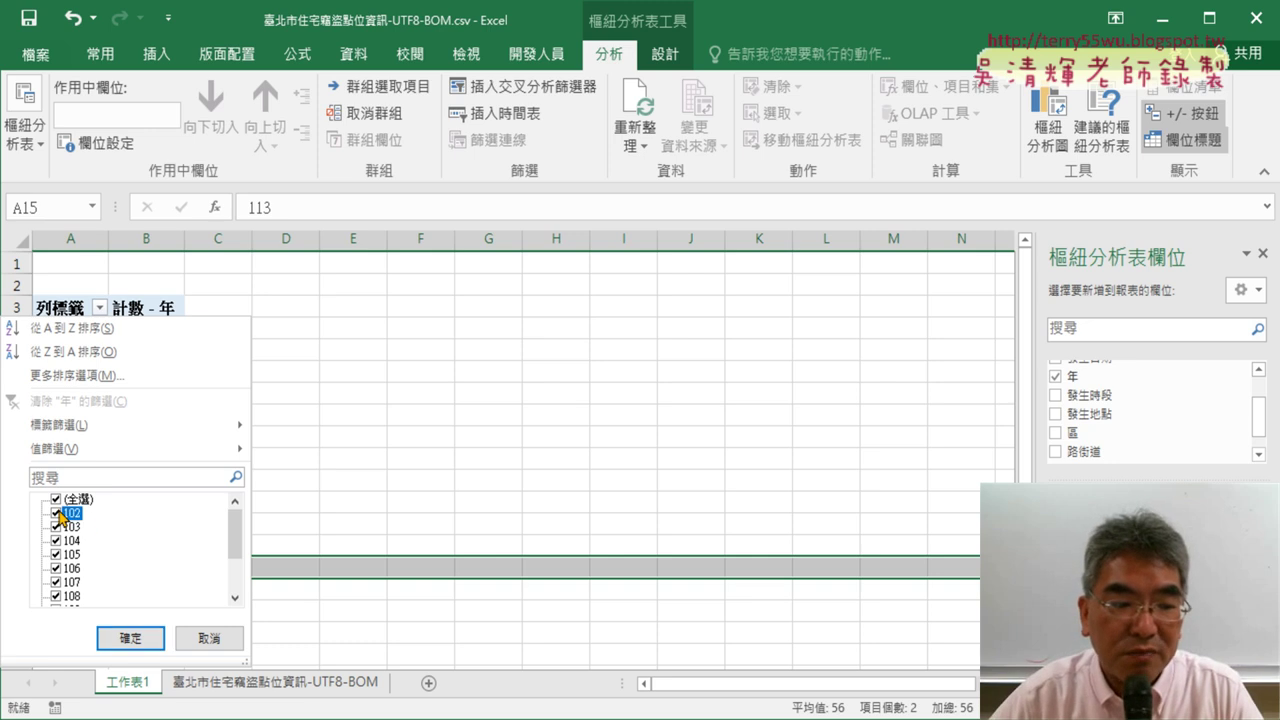
{"action": "left_click", "coordinate": [56, 527]}
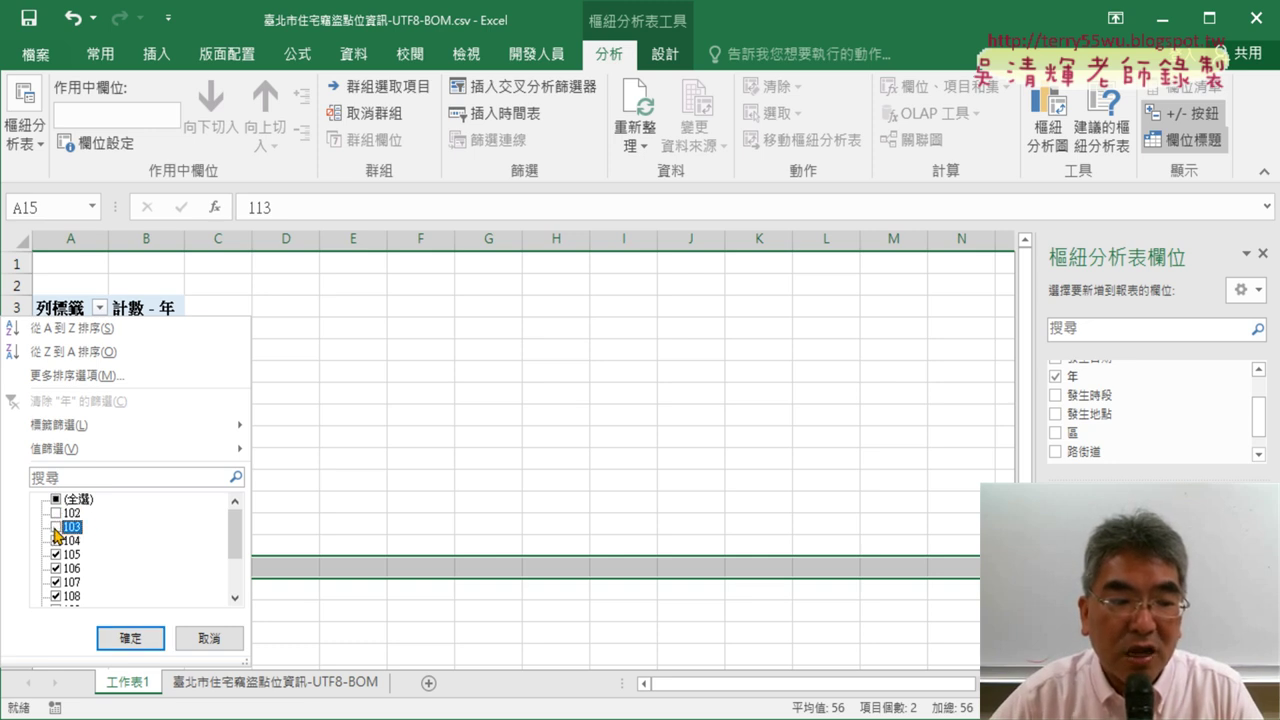
{"action": "scroll", "coordinate": [56, 540], "scroll_direction": "down", "scroll_amount": 2}
{"action": "scroll", "coordinate": [58, 570], "scroll_direction": "down", "scroll_amount": 2}
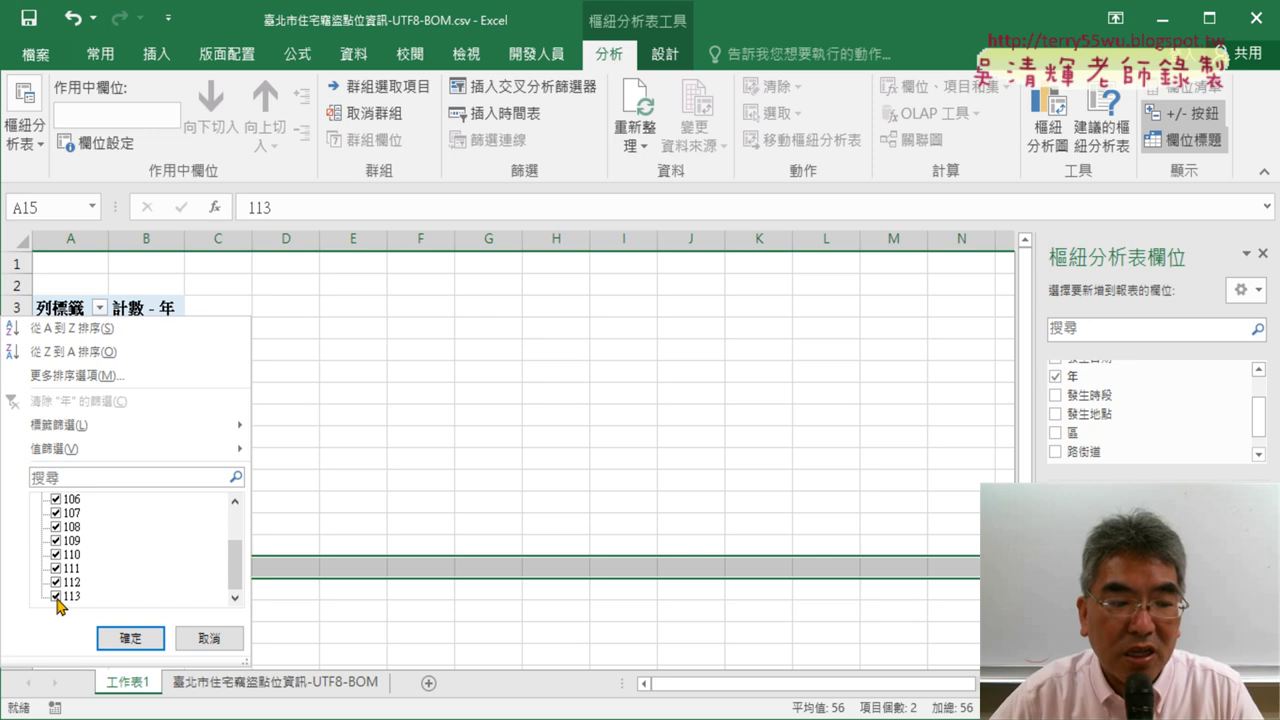
{"action": "left_click", "coordinate": [56, 597]}
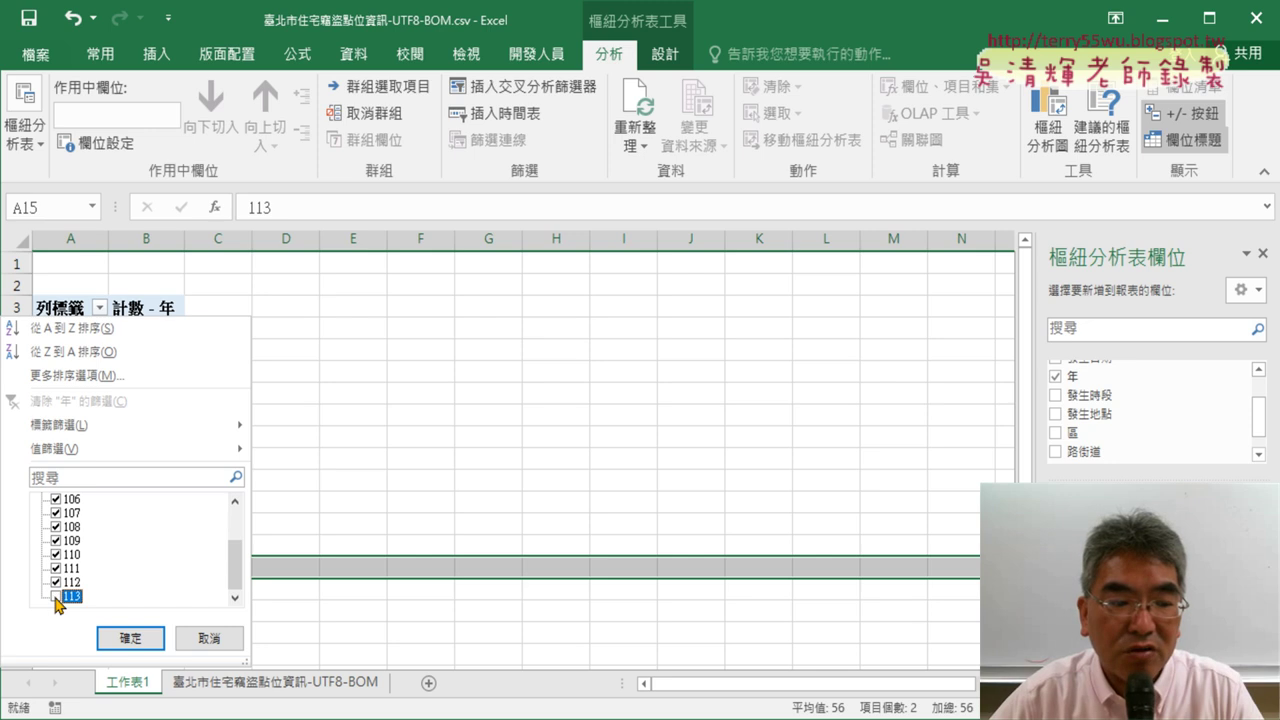
{"action": "left_click", "coordinate": [131, 641]}
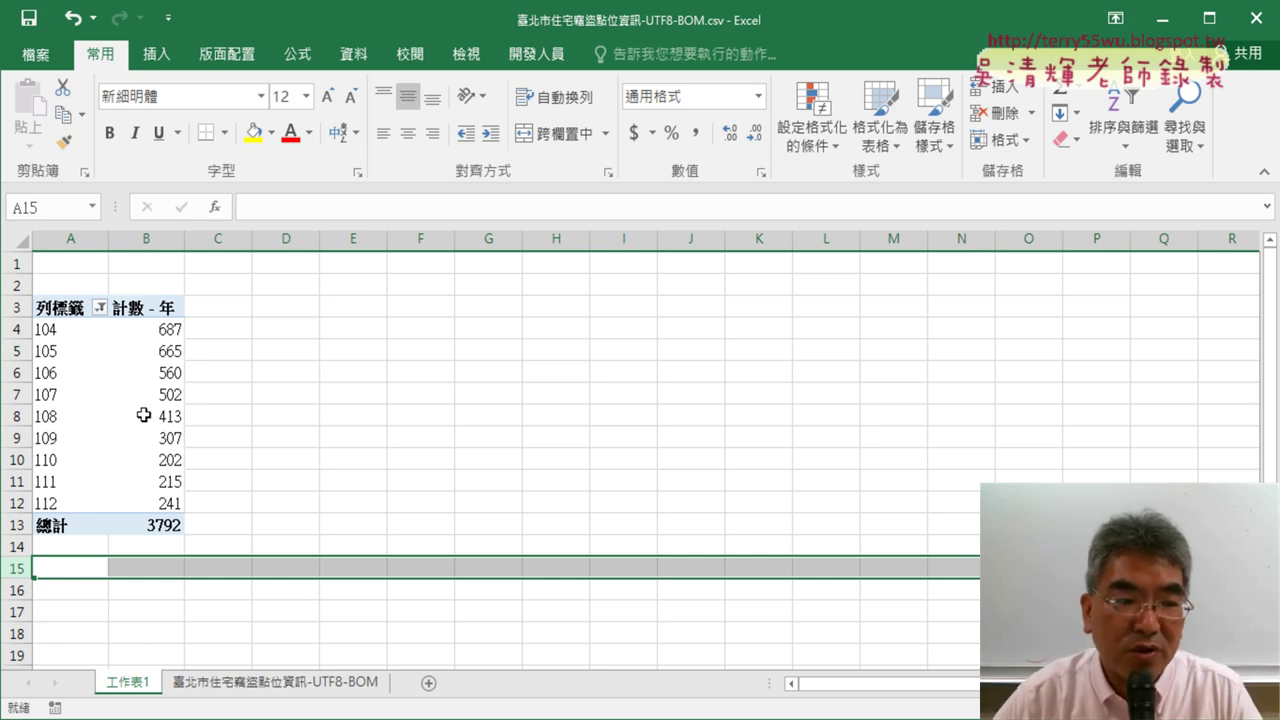
{"action": "left_click_drag", "start_coordinate": [52, 329], "coordinate": [180, 500]}
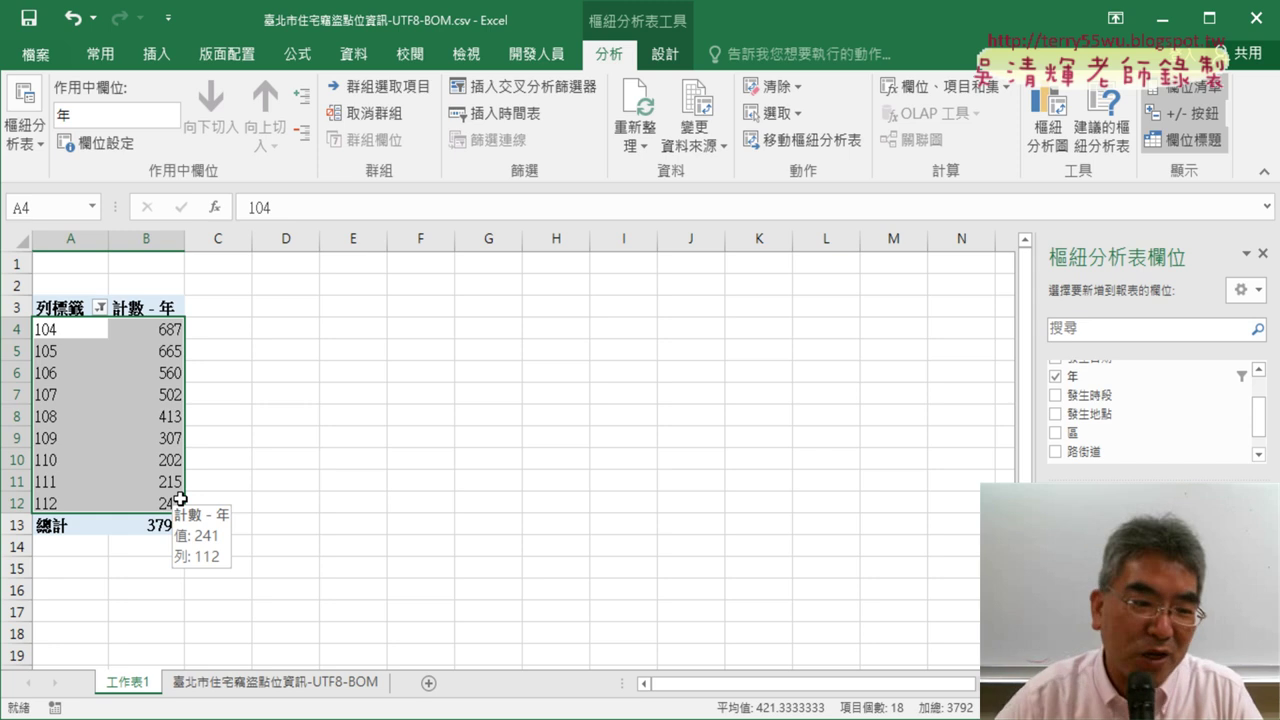
{"action": "left_click_drag", "start_coordinate": [170, 326], "coordinate": [166, 502]}
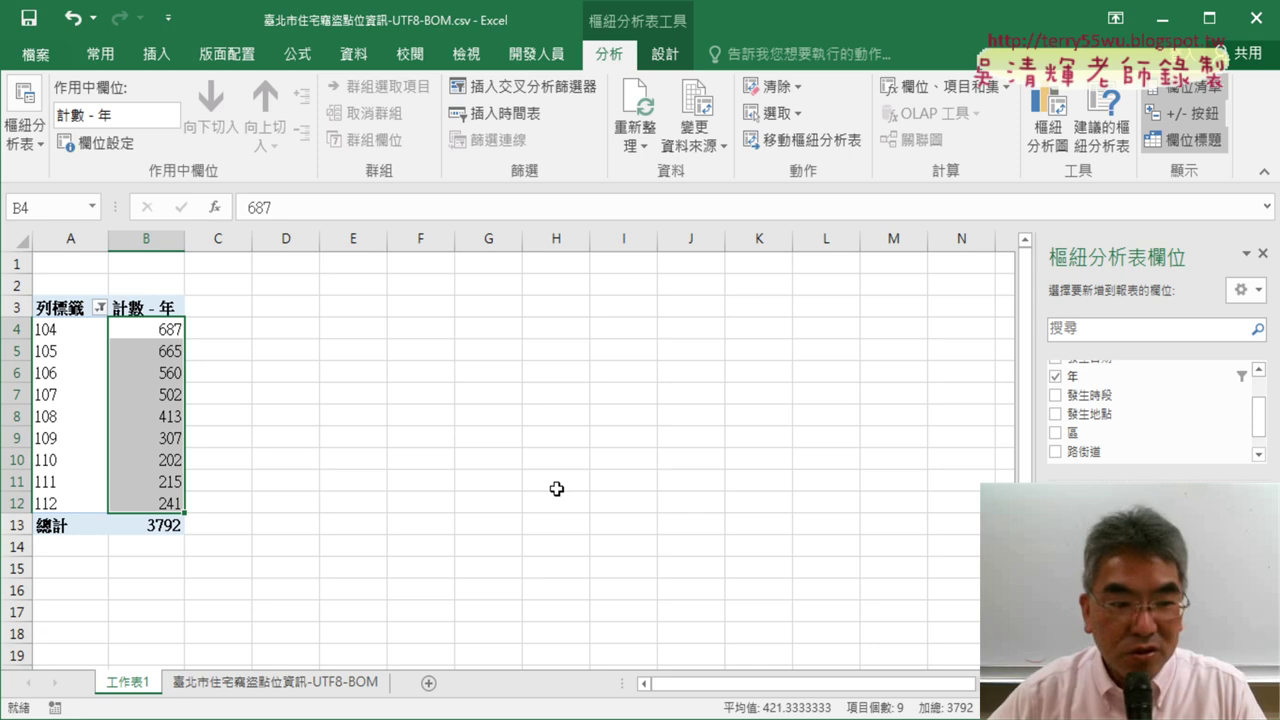
{"action": "left_click", "coordinate": [139, 506]}
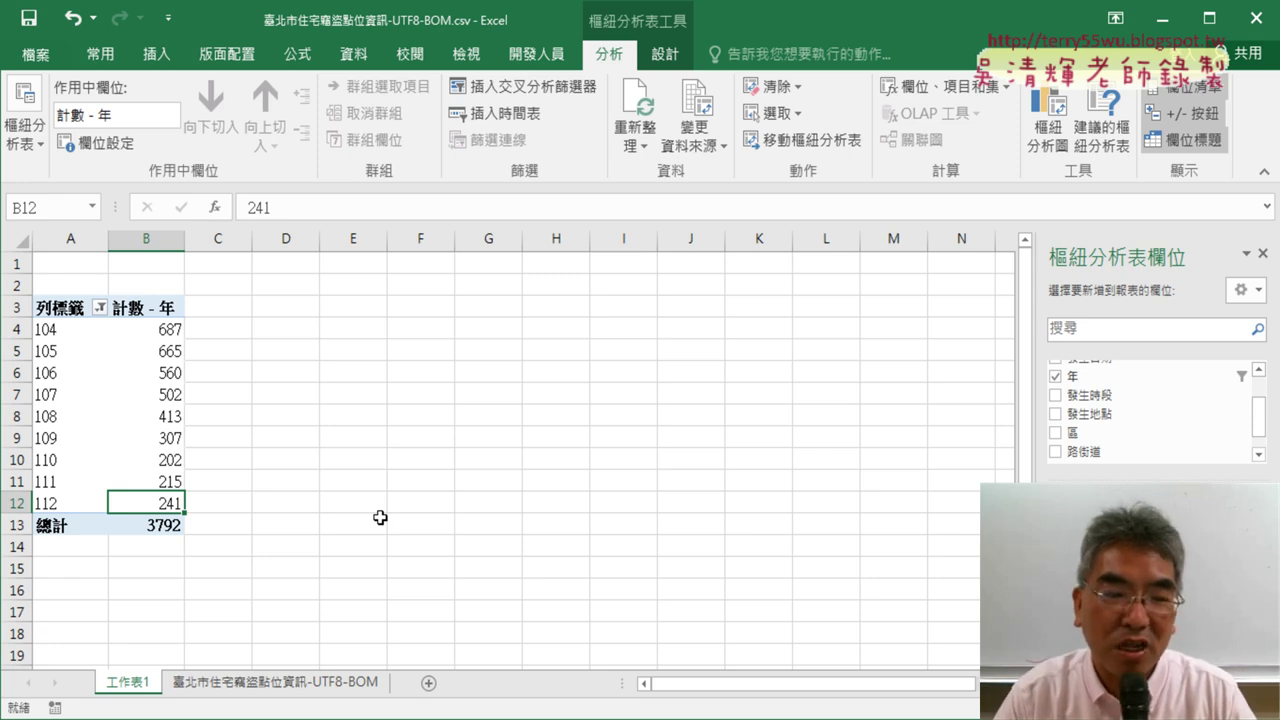
{"action": "left_click", "coordinate": [316, 682]}
{"action": "left_click", "coordinate": [272, 238]}
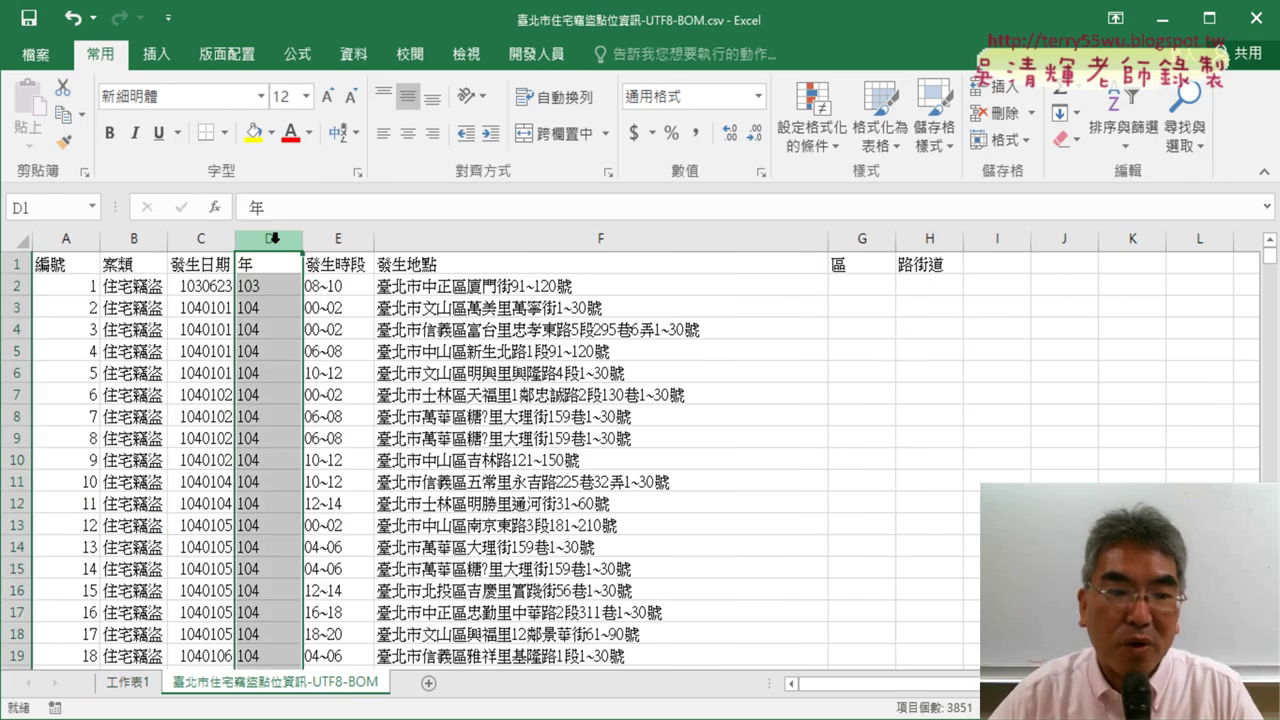
{"action": "left_click", "coordinate": [285, 292]}
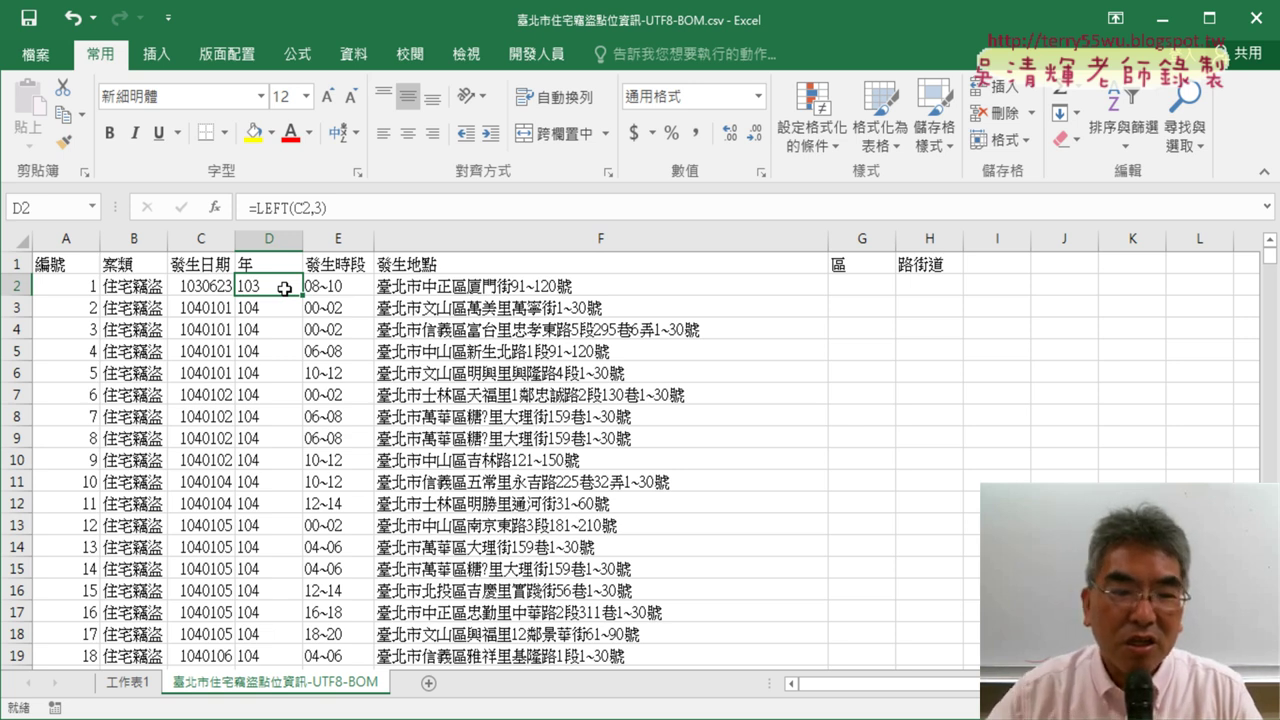
{"action": "left_click", "coordinate": [160, 62]}
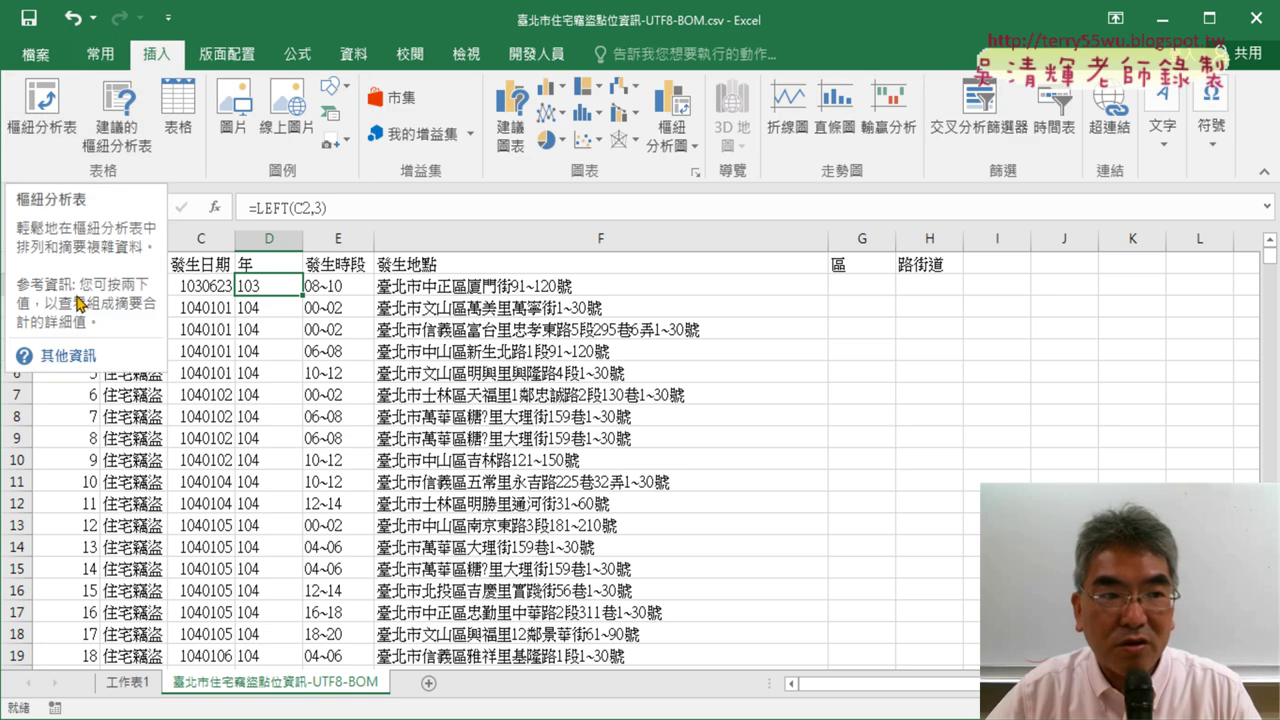
{"action": "left_click", "coordinate": [130, 682]}
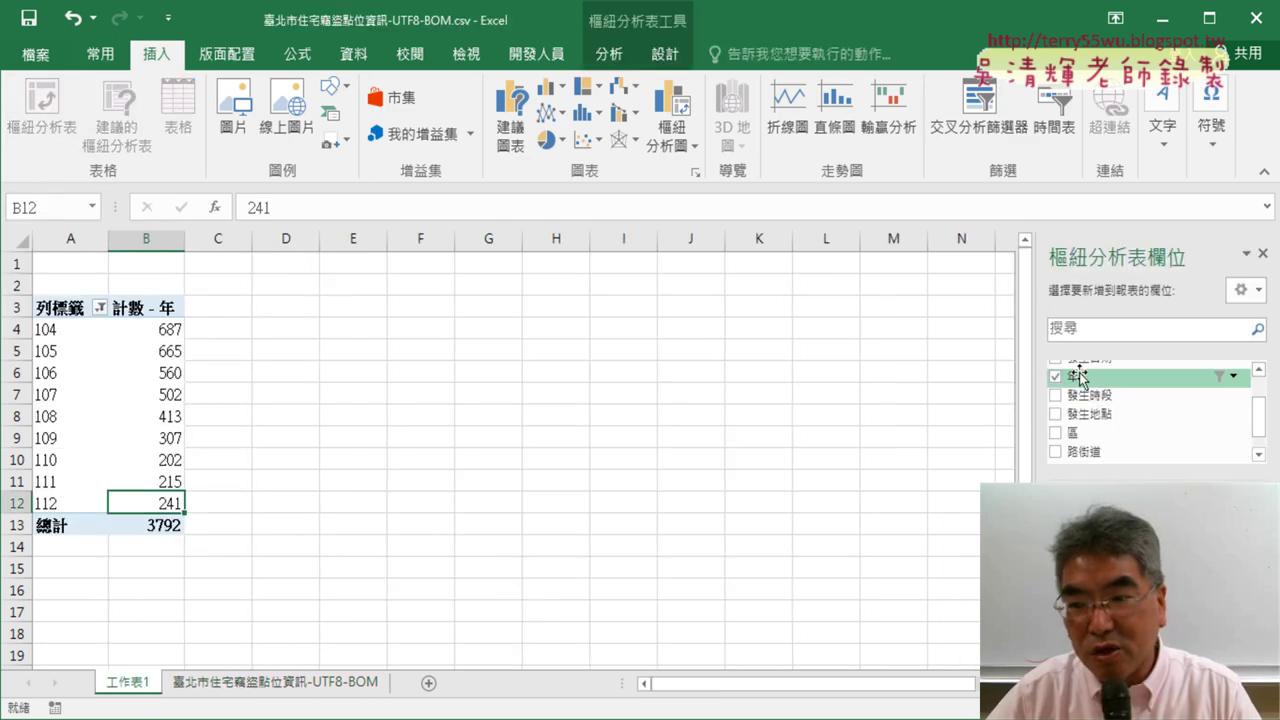
{"action": "mouse_move", "coordinate": [1086, 374]}
{"action": "left_mouse_down"}
{"action": "mouse_move", "coordinate": [1104, 428]}
{"action": "mouse_move", "coordinate": [1080, 368]}
{"action": "left_mouse_up"}
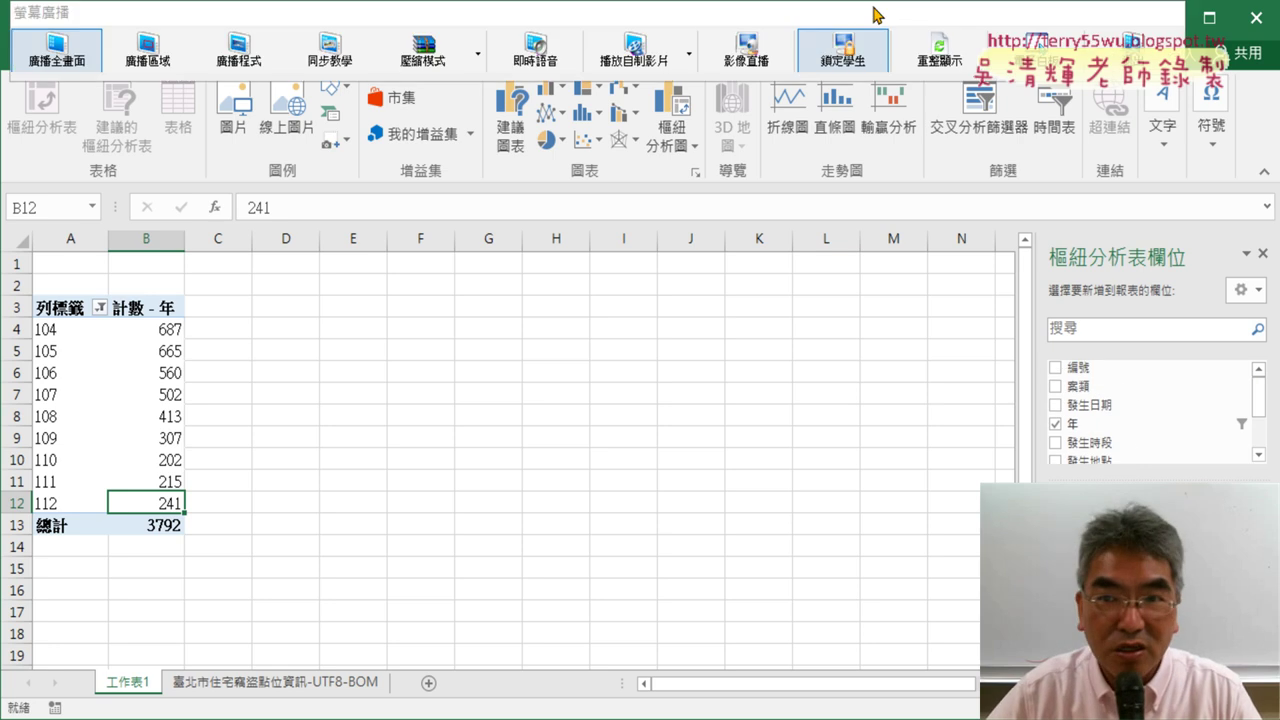